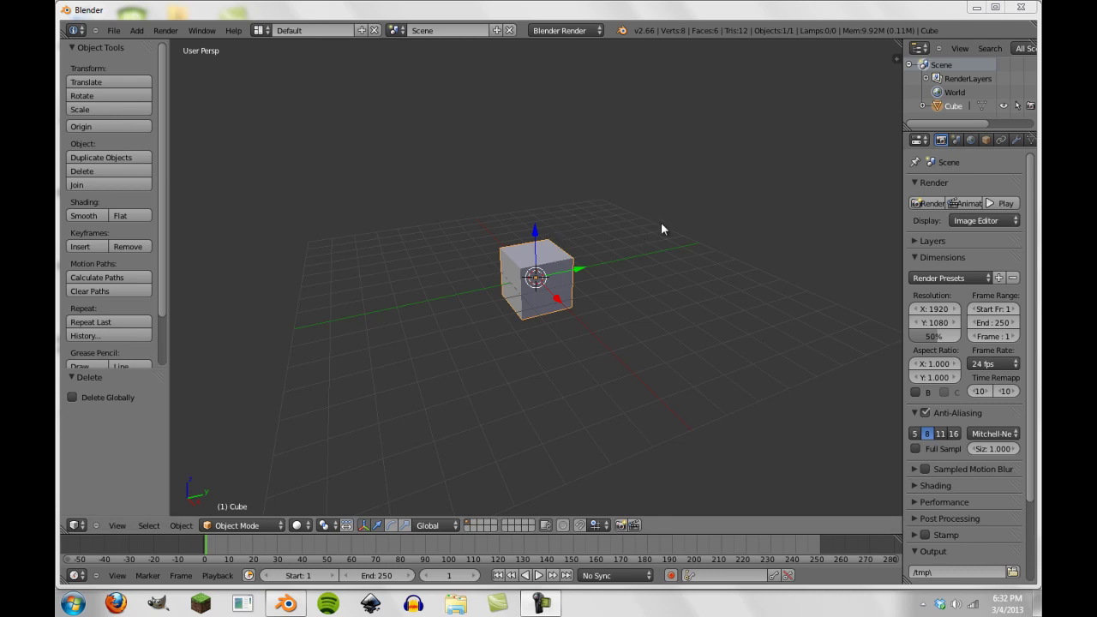
middle_click_drag(660, 229, 429, 287)
scroll(478, 311, "up", 4)
middle_click_drag(478, 311, 452, 327)
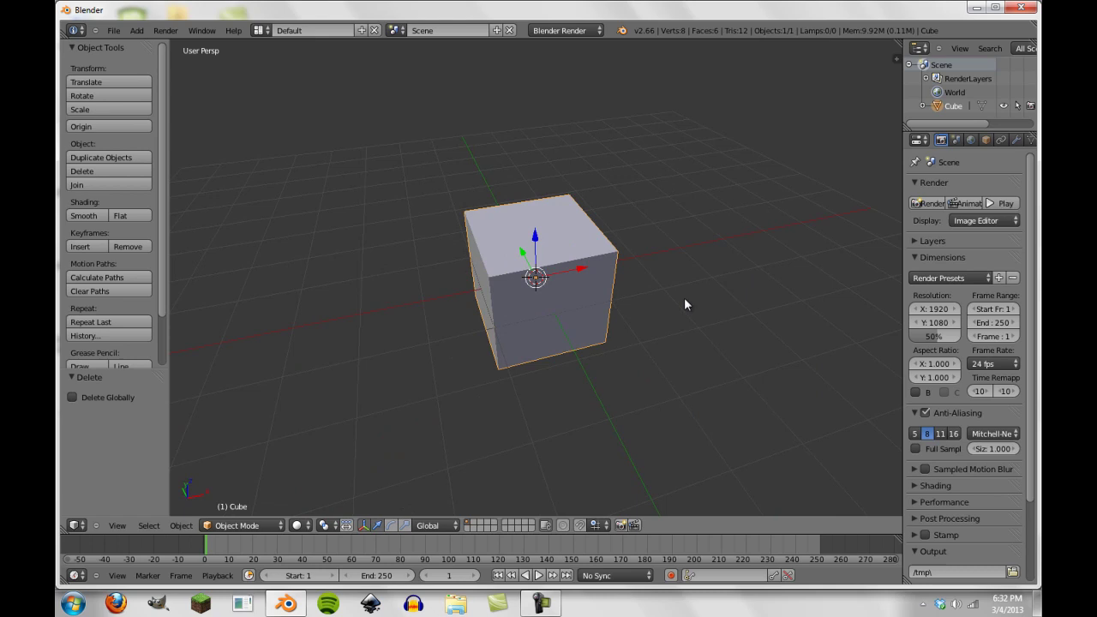
middle_click_drag(684, 298, 546, 292)
scroll(510, 263, "down", 7)
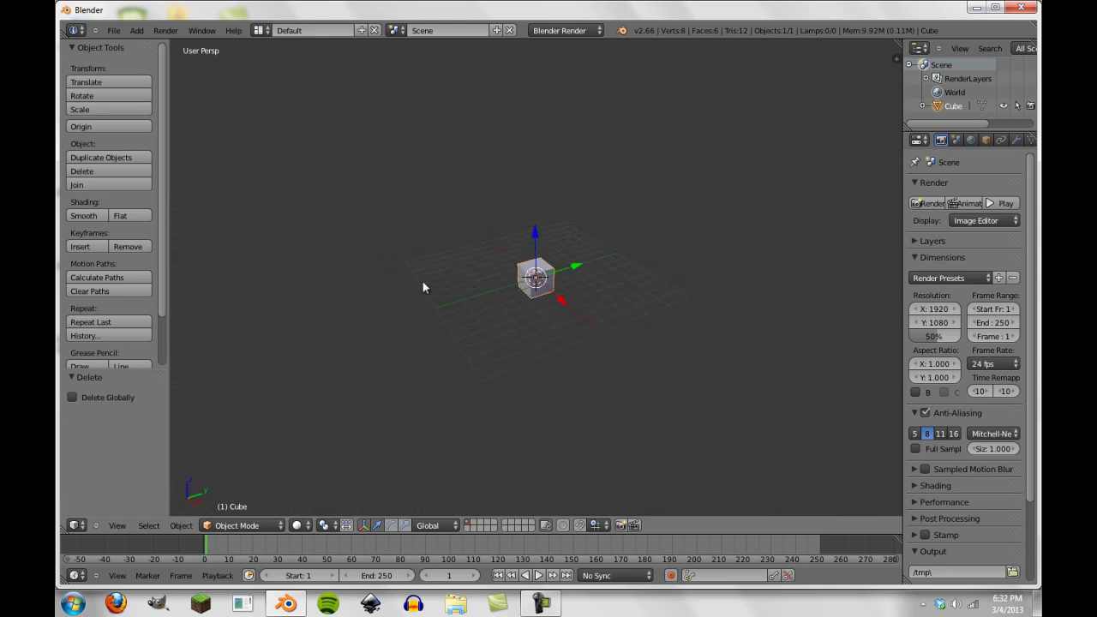
scroll(1020, 142, "down", 3)
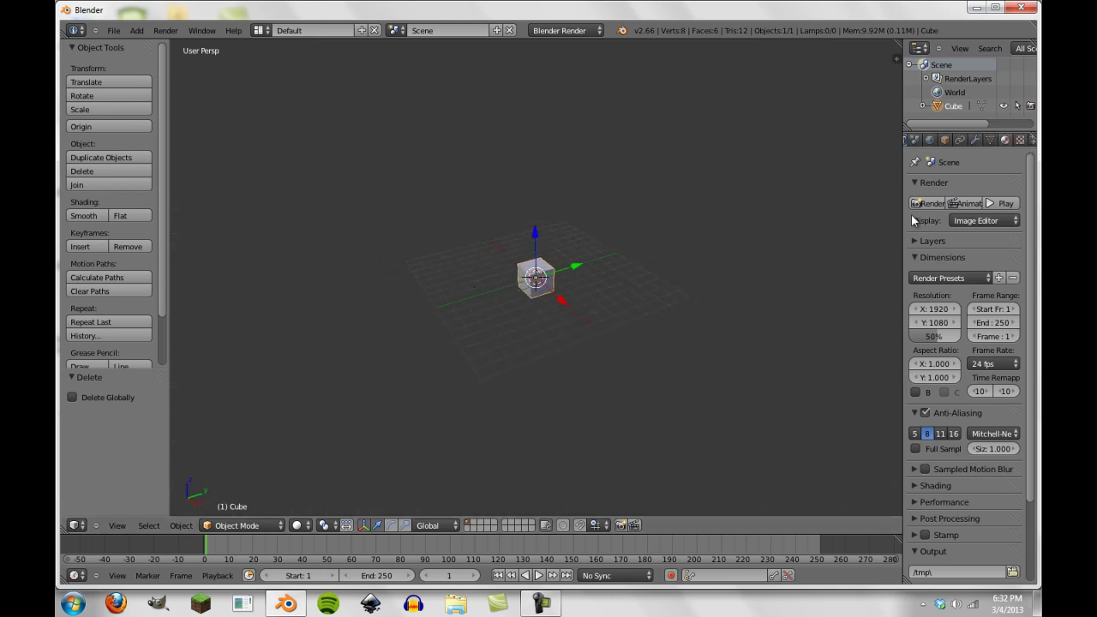
- Set the cube material's diffuse intensity to 1.000 and its specular intensity to 0.000
left_click(1005, 139)
left_click_drag(947, 421, 986, 419)
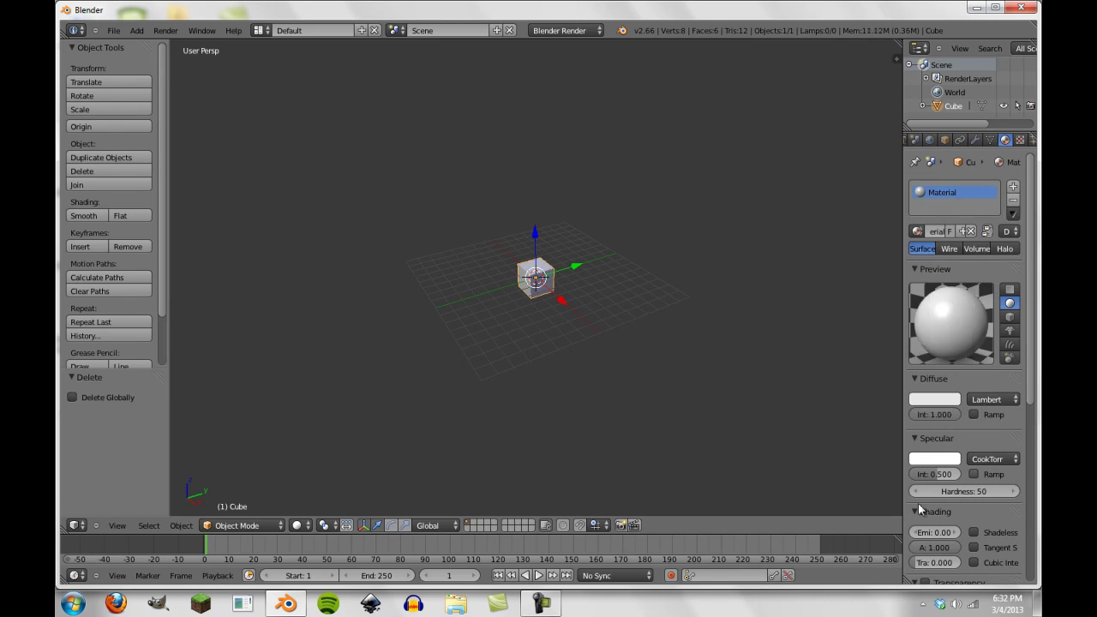
left_click_drag(943, 474, 912, 475)
scroll(618, 400, "up", 6)
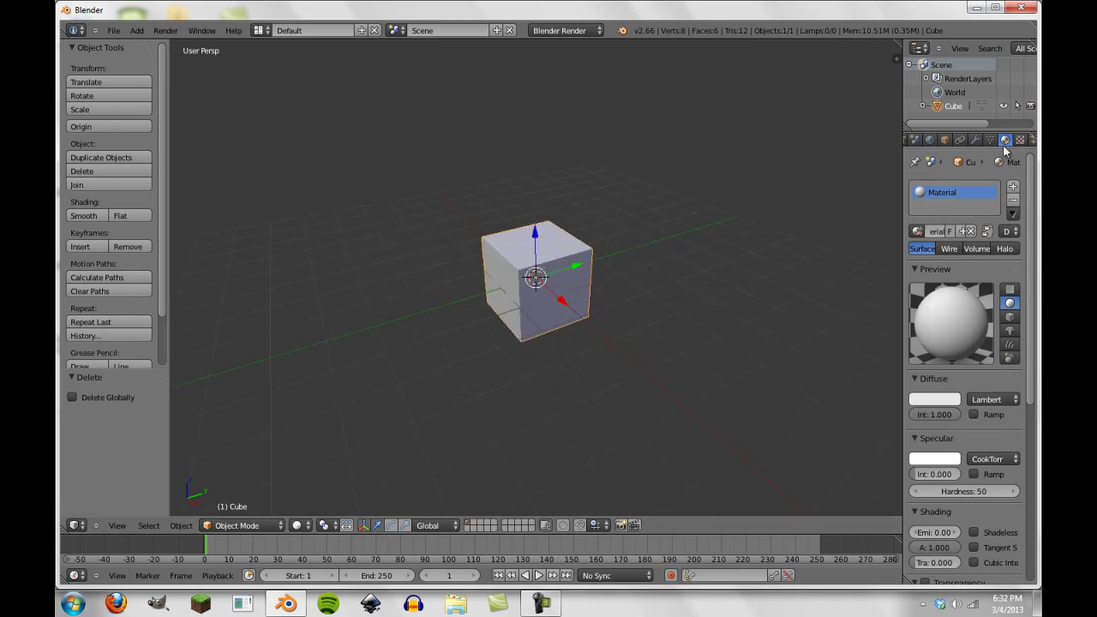
- Set the material's texture type to Image or Movie and load brick.jpg from the Desktop folder
left_click(1020, 140)
left_click(996, 304)
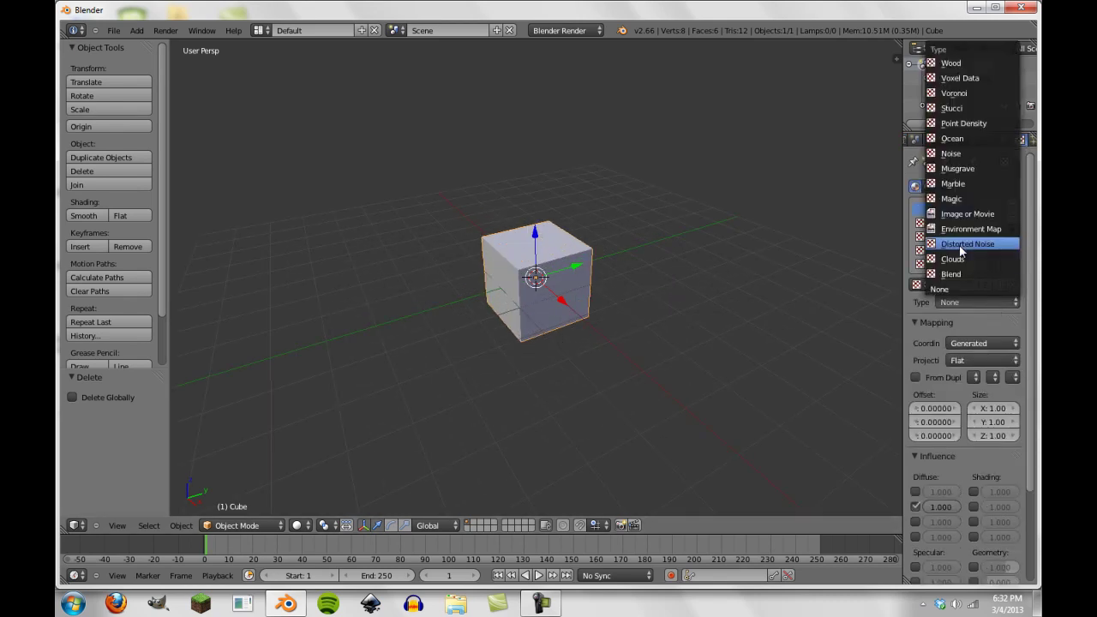
left_click(967, 216)
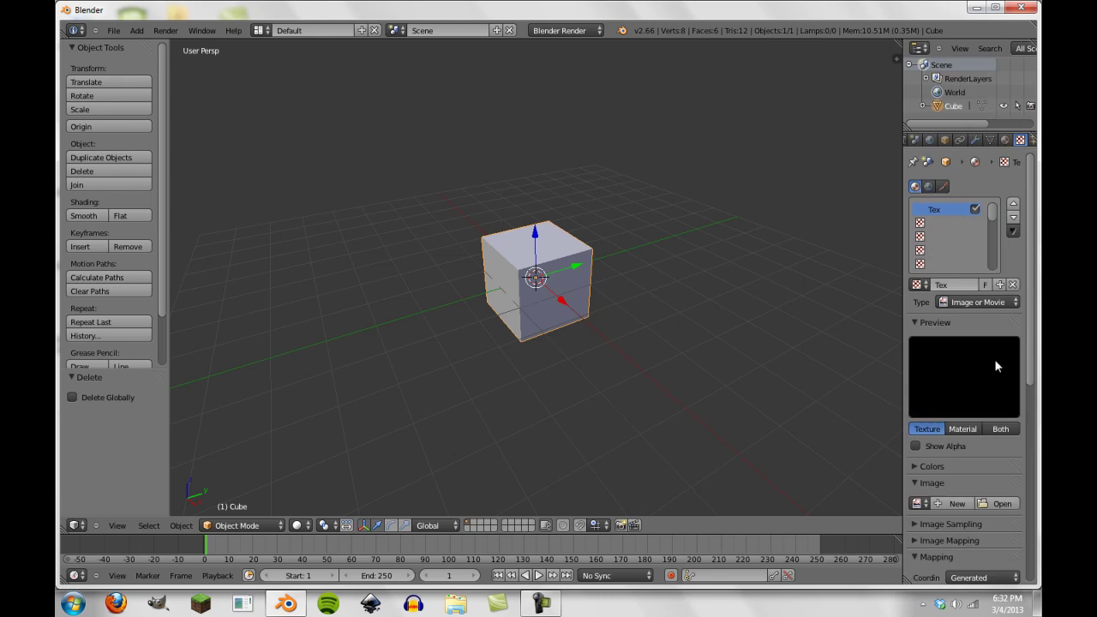
left_click(1003, 505)
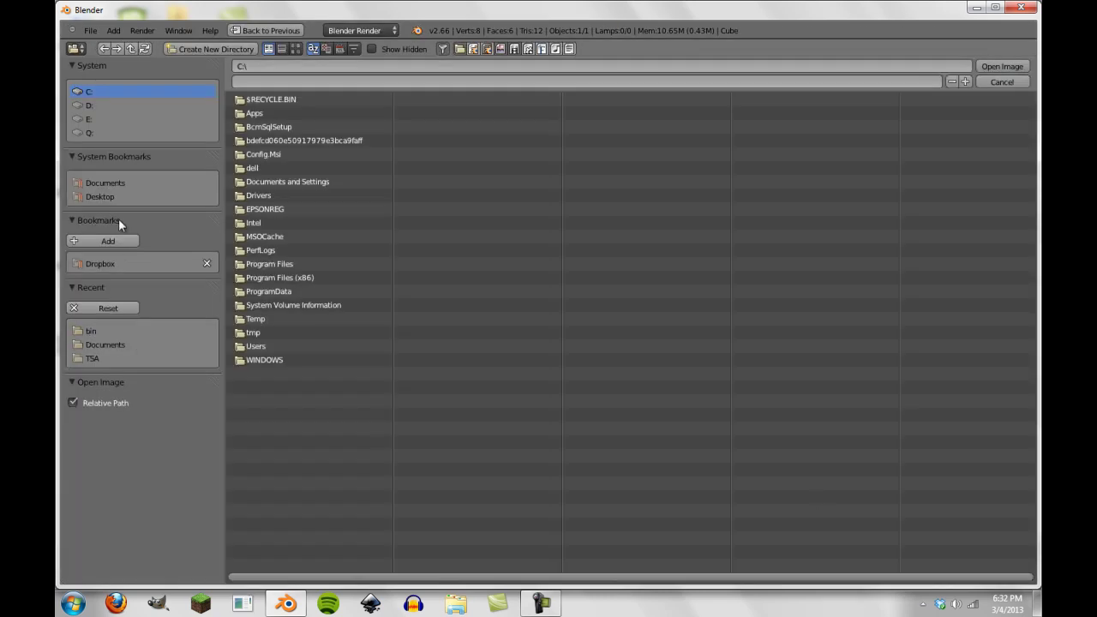
left_click(108, 196)
left_click(326, 181)
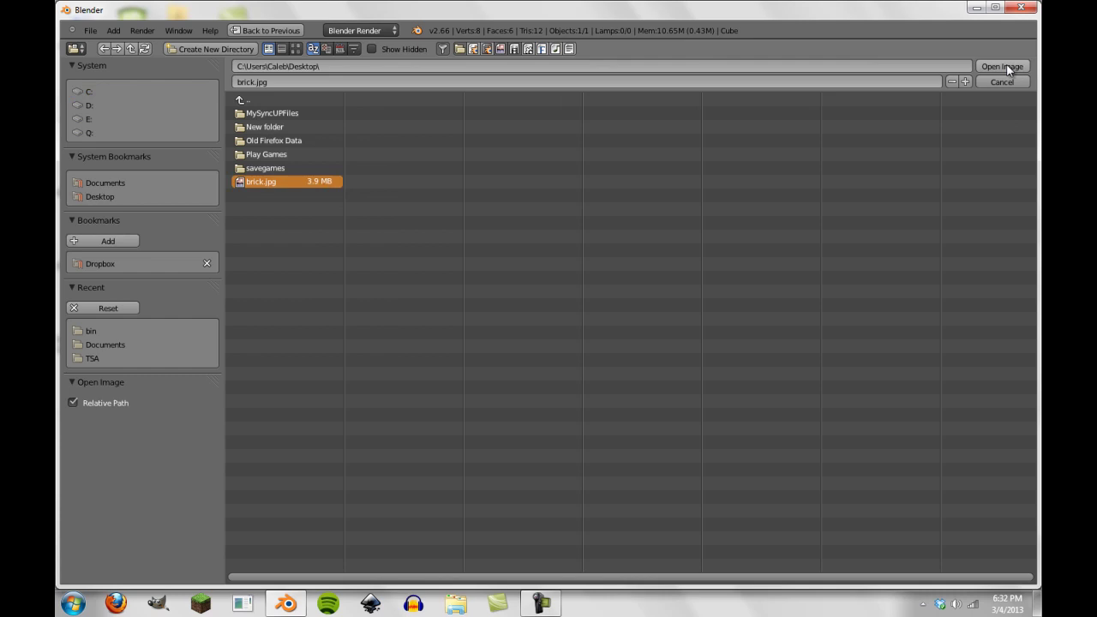
key("Return")
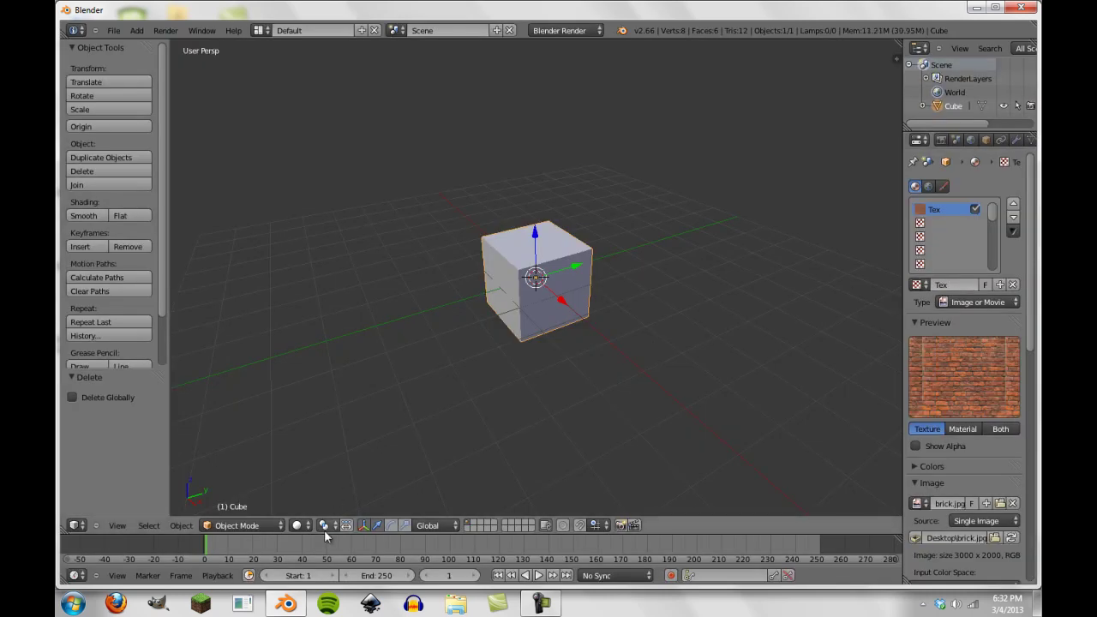
- Change the viewport shading to Texture and check how the cube looks from several angles
left_click(298, 525)
left_click(305, 466)
scroll(551, 303, "up", 3)
middle_click_drag(551, 303, 359, 254)
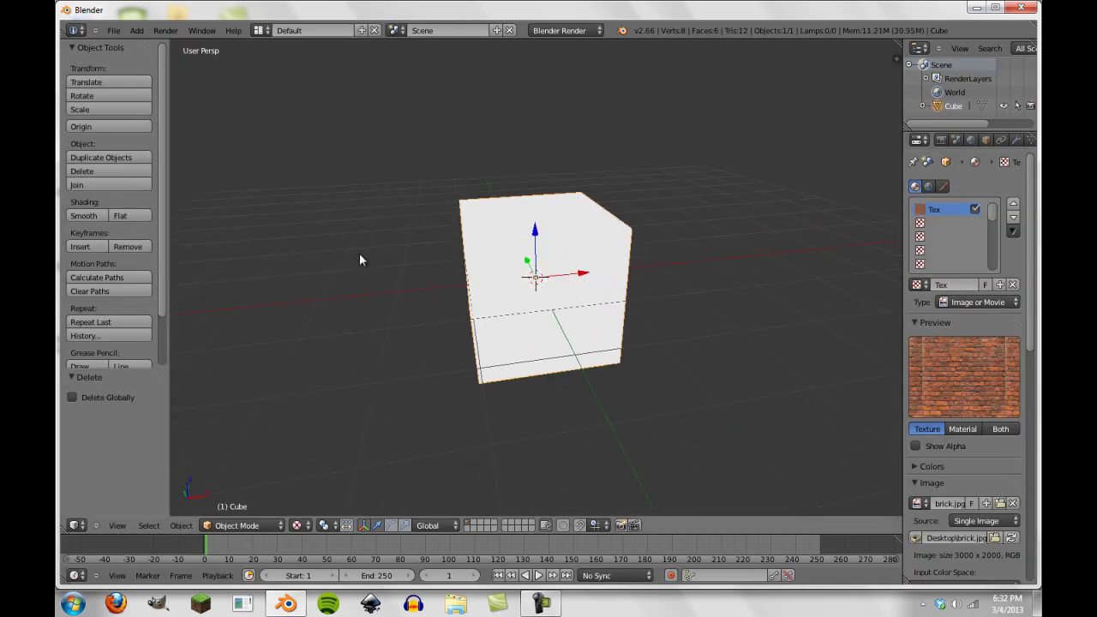
scroll(456, 181, "down", 4)
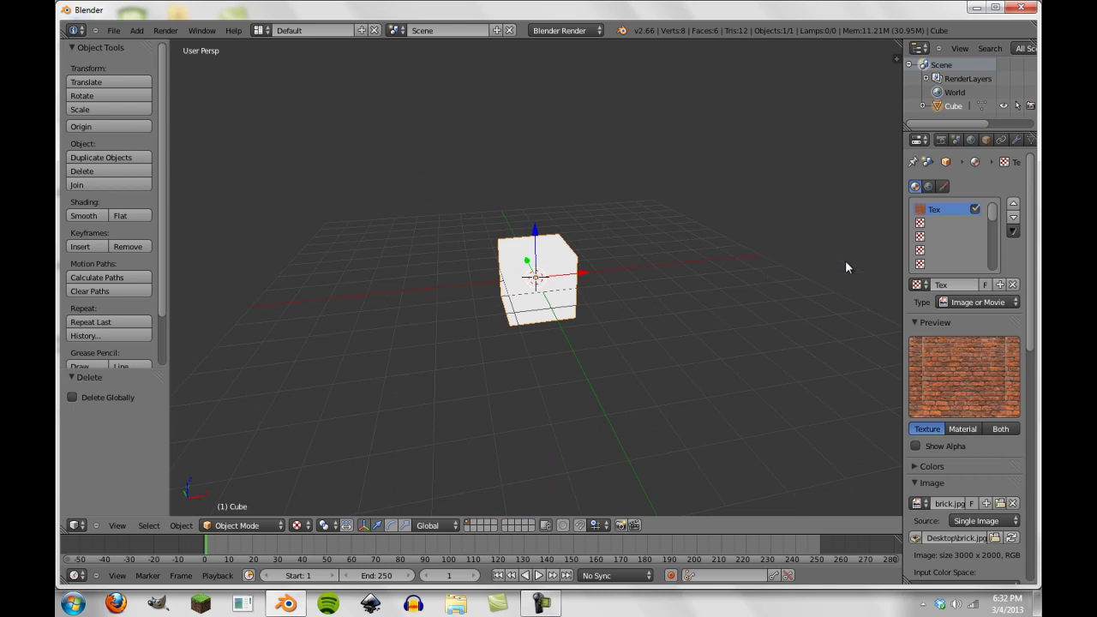
middle_click_drag(716, 319, 559, 302)
scroll(536, 290, "up", 3)
- Set the brick texture's mapping coordinates to UV
scroll(954, 518, "down", 3)
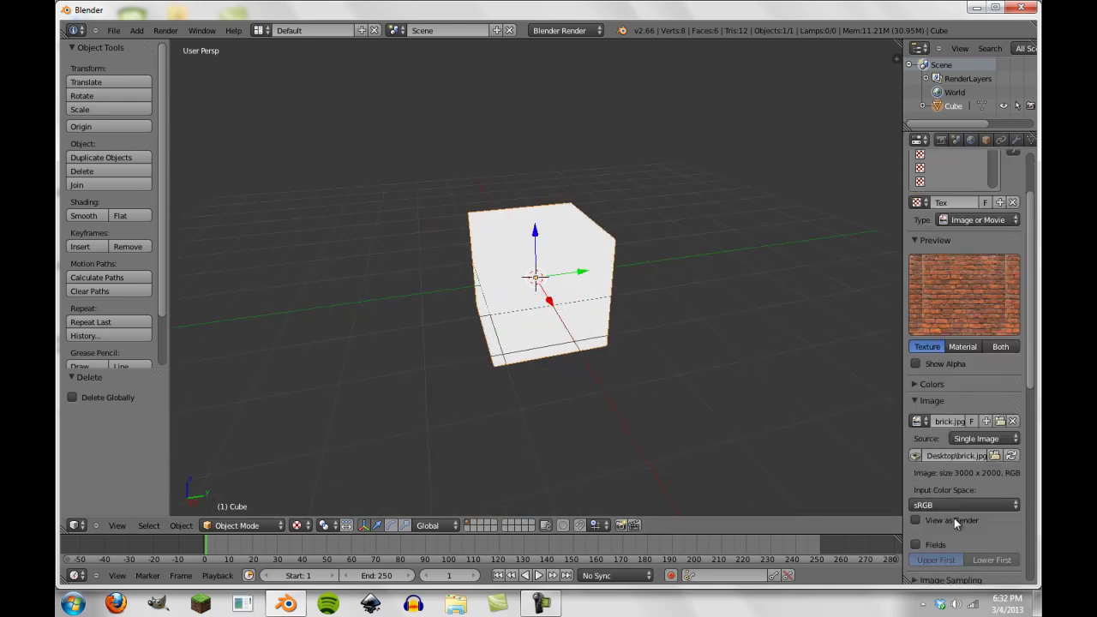
scroll(953, 517, "down", 8)
left_click(967, 414)
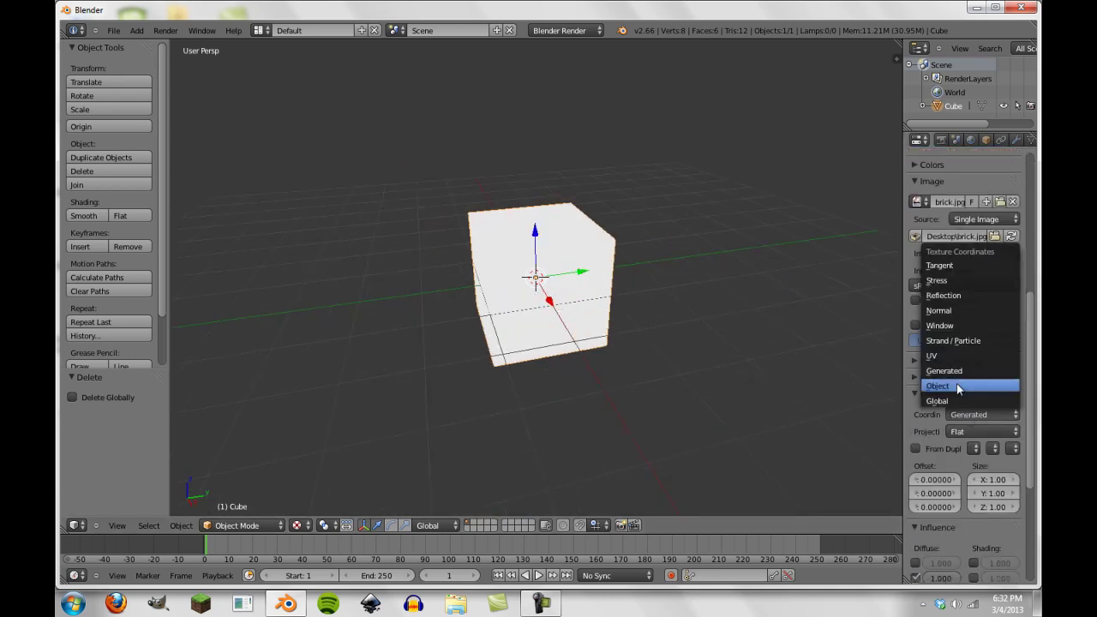
left_click(960, 356)
left_click(981, 431)
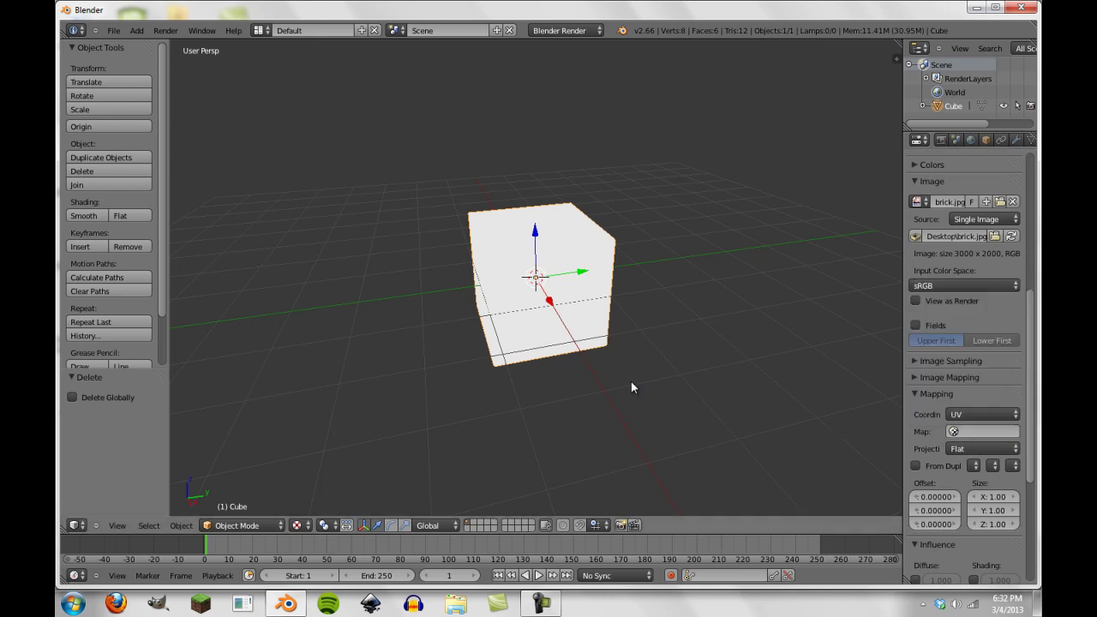
- Unwrap the cube's faces with Smart UV Project at a 66.00 angle limit and assign UVMap as the texture's map
scroll(583, 330, "down", 5)
key("Tab")
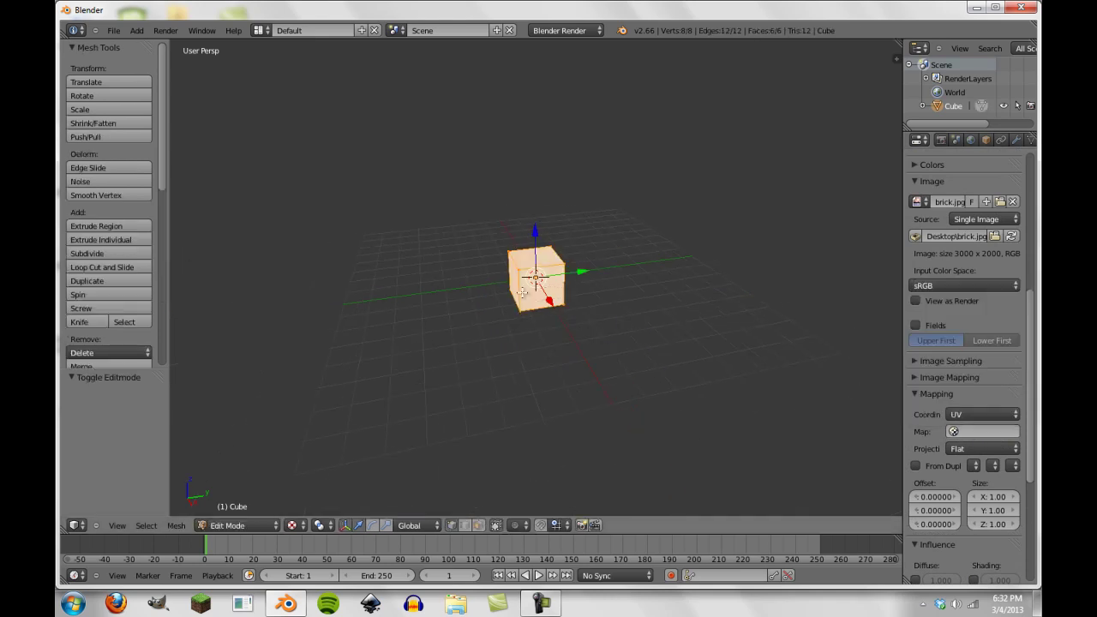
key("u")
left_click(495, 305)
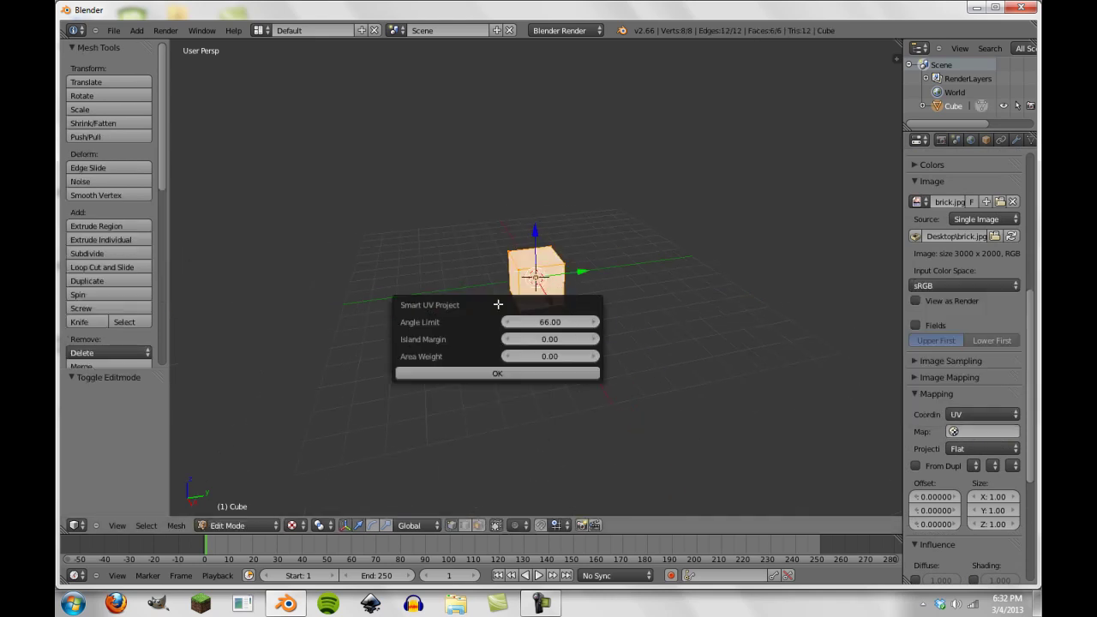
left_click(498, 372)
scroll(611, 349, "up", 5)
key("Tab")
left_click(965, 431)
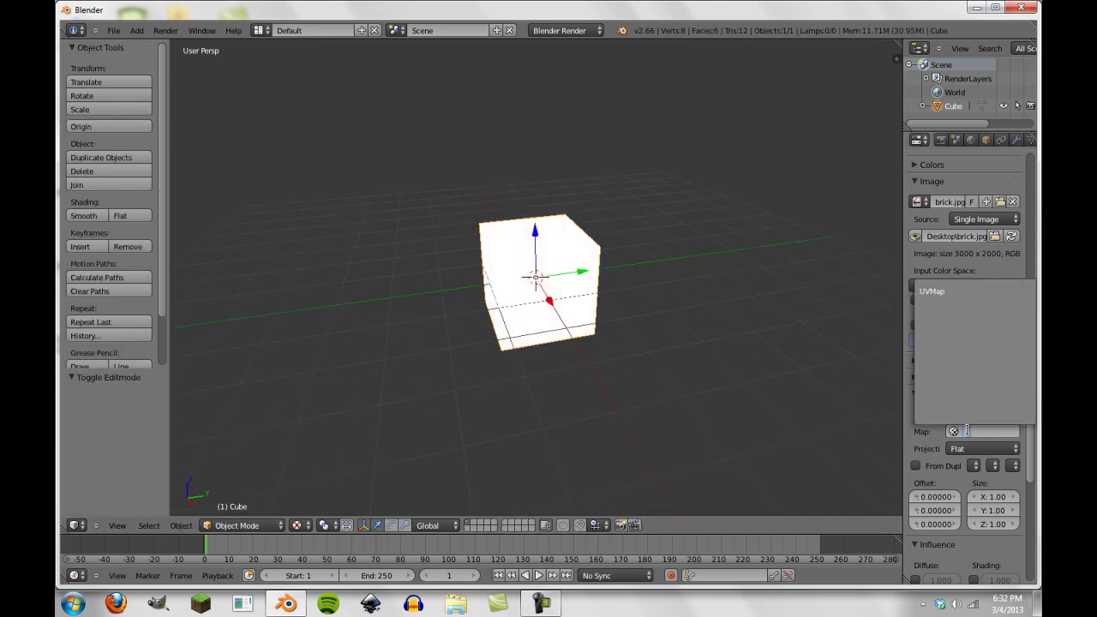
left_click(939, 292)
- Display brick.jpg behind the cube's unwrapped faces in the UV/Image Editor while in Edit Mode
left_click(75, 526)
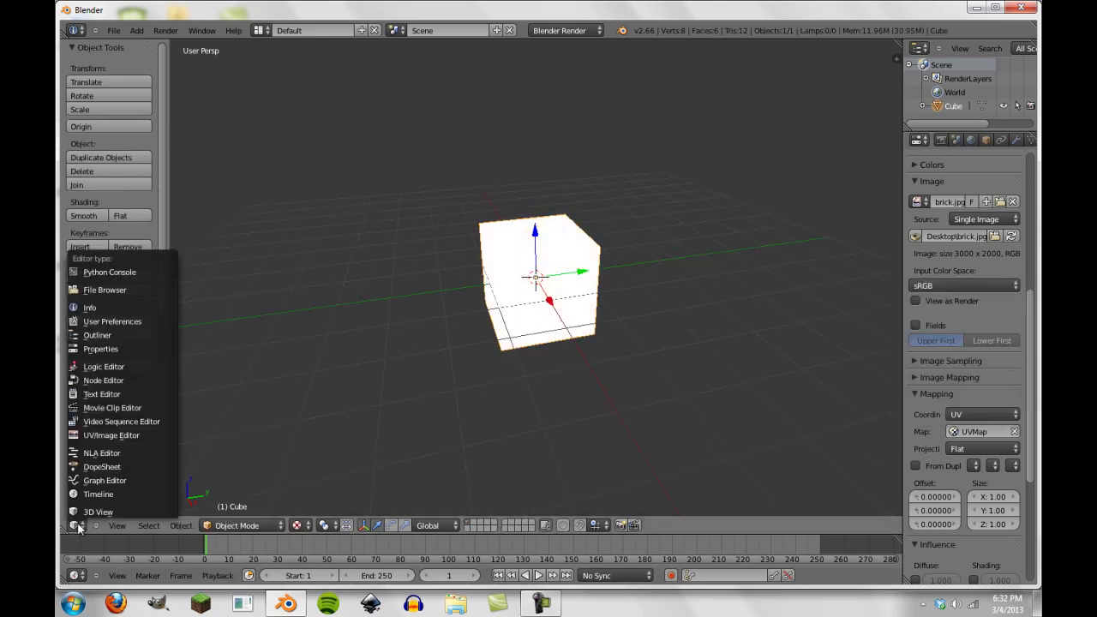
left_click(120, 434)
left_click(173, 525)
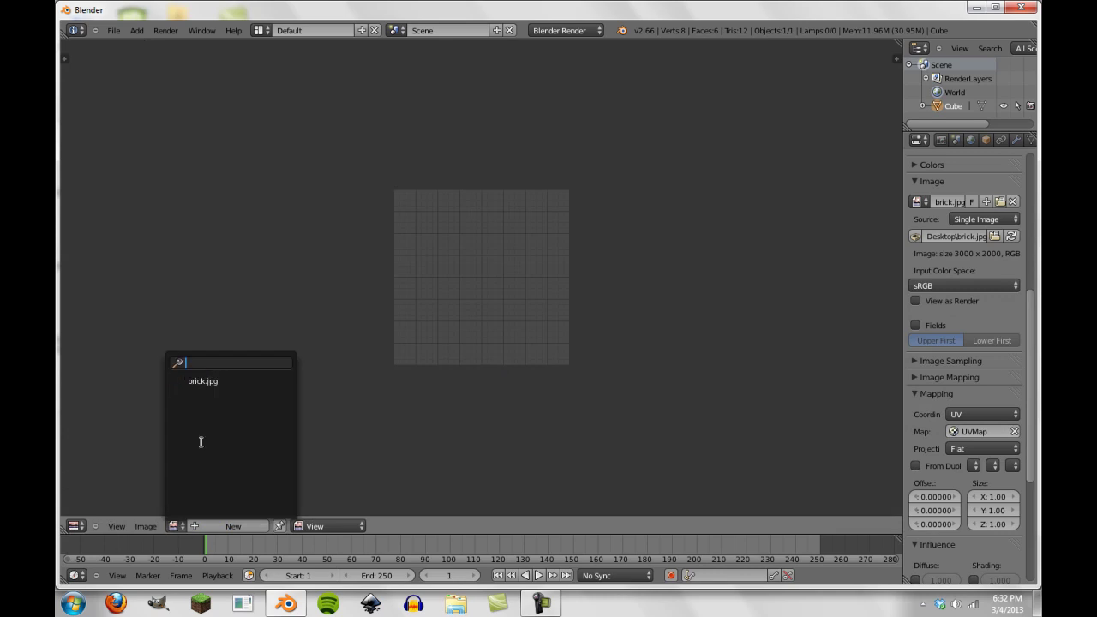
left_click(202, 382)
key("Tab")
scroll(463, 284, "up", 3)
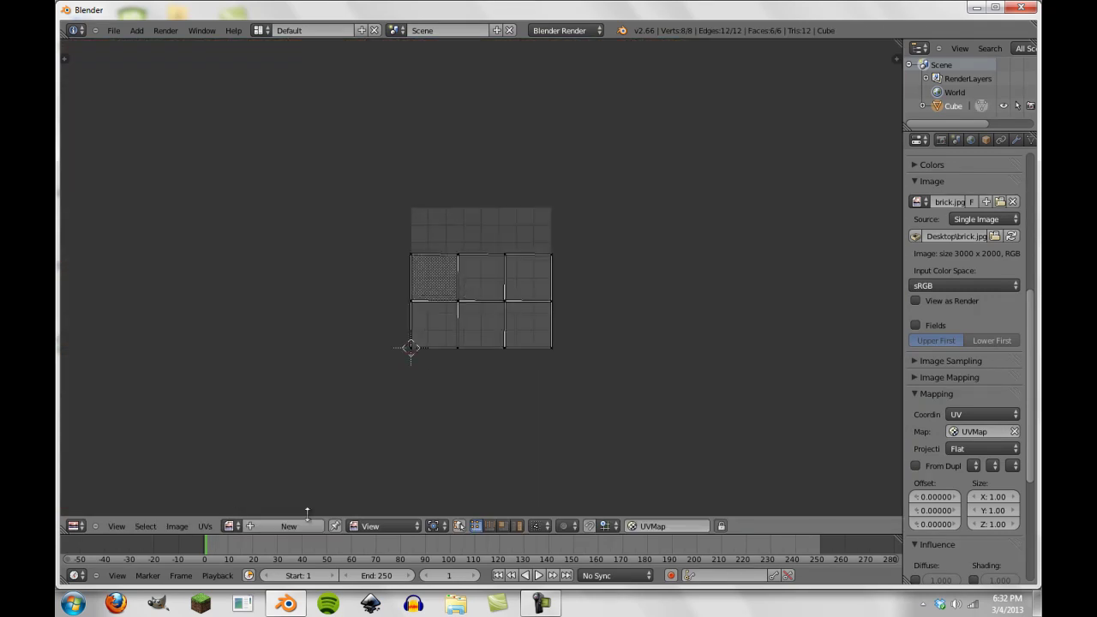
left_click(229, 527)
left_click(257, 382)
scroll(431, 287, "up", 2)
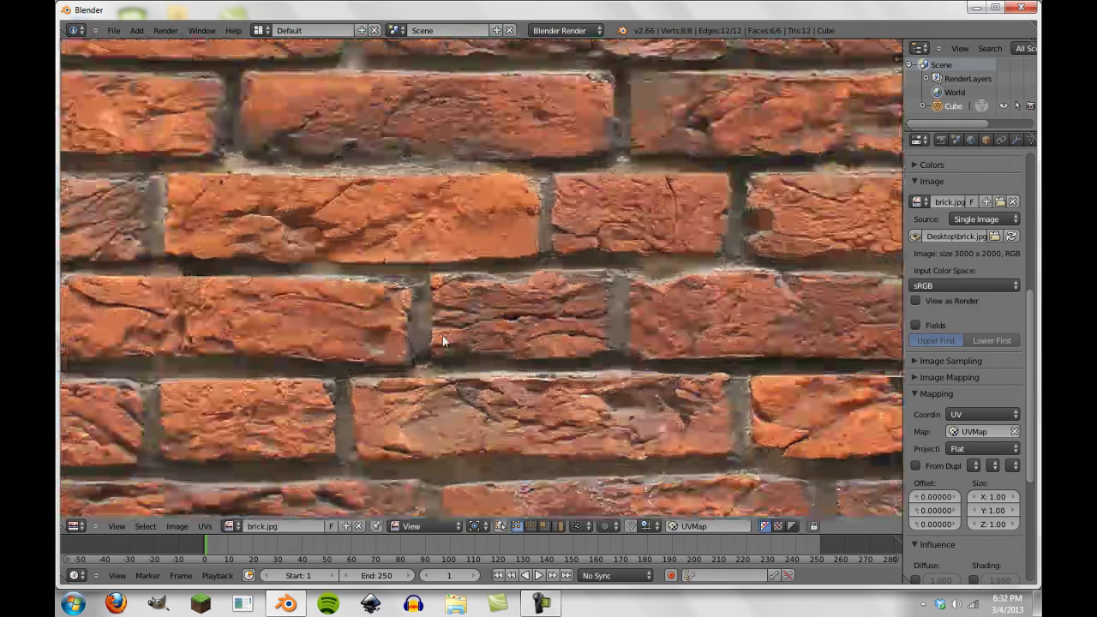
scroll(441, 334, "down", 3)
scroll(442, 341, "down", 5)
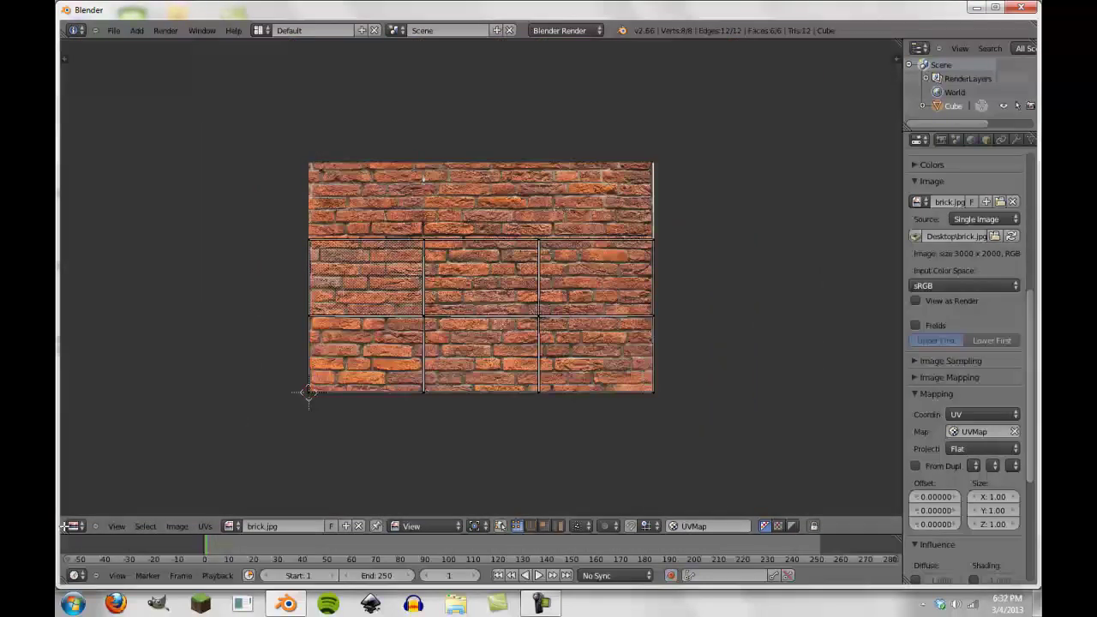
- Return to the 3D View in Object Mode and examine the brick texture on the cube's sides
left_click(74, 526)
left_click(97, 513)
scroll(473, 274, "up", 3)
scroll(473, 274, "down", 3)
key("Tab")
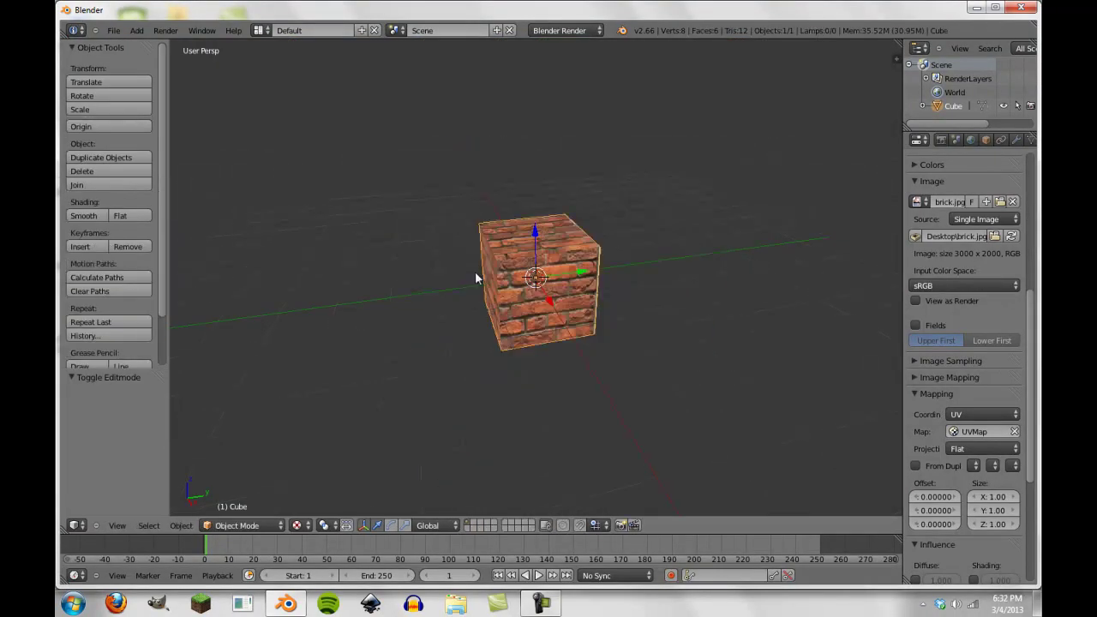
middle_click_drag(377, 275, 447, 279)
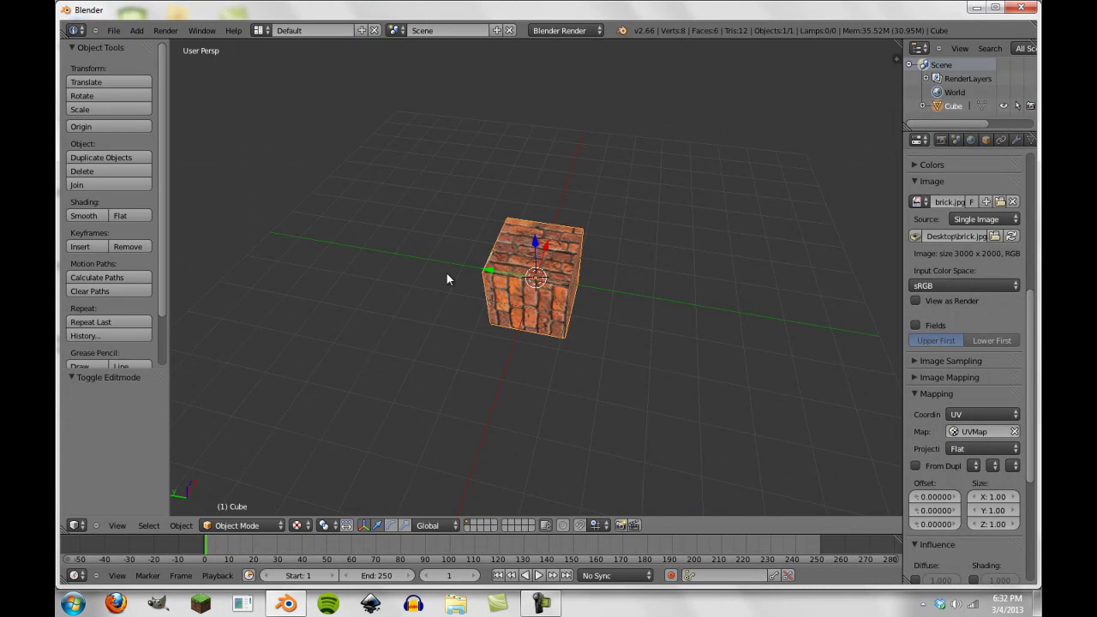
- Undo the brick image assignment and the UV unwrap, and clear the texture's map reference
key("ctrl+z")
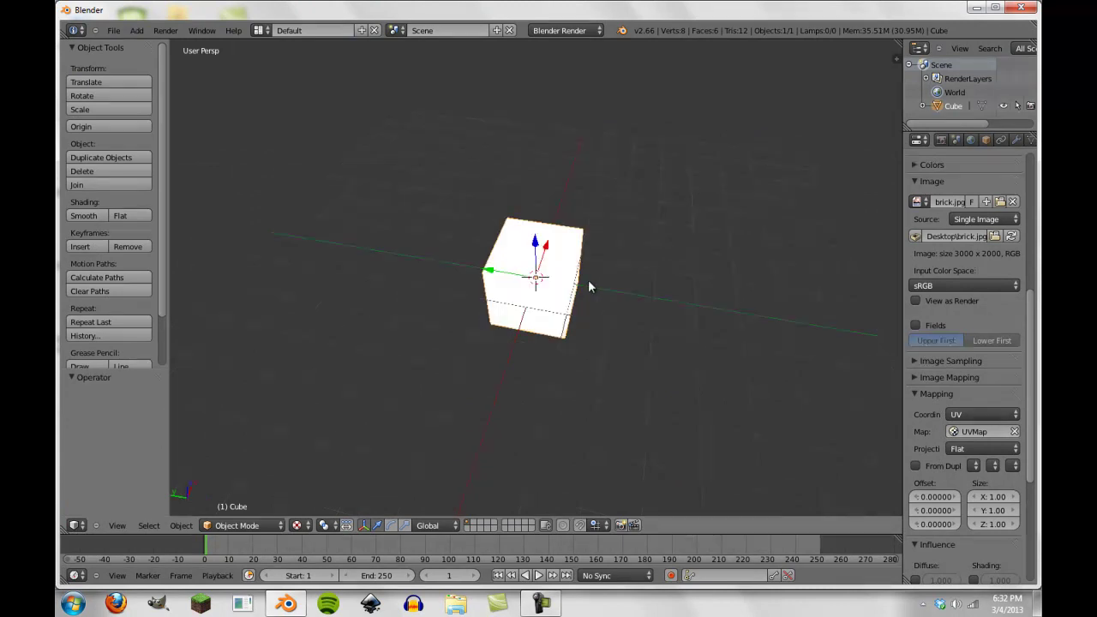
left_click(75, 525)
left_click(99, 435)
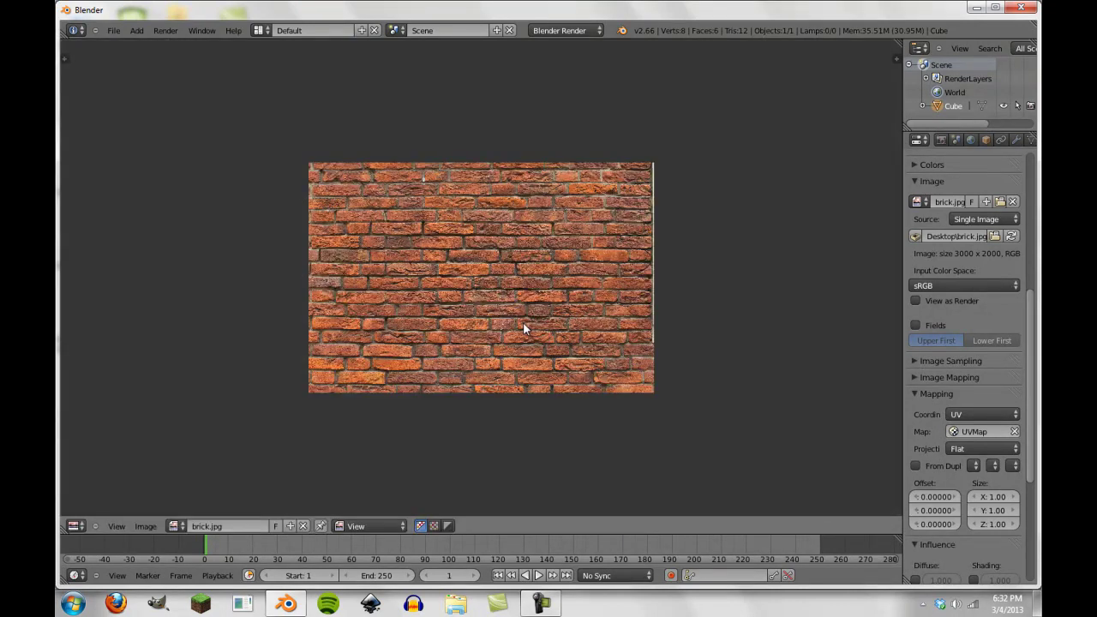
key("Tab")
key("ctrl+z")
key("ctrl+shift+z")
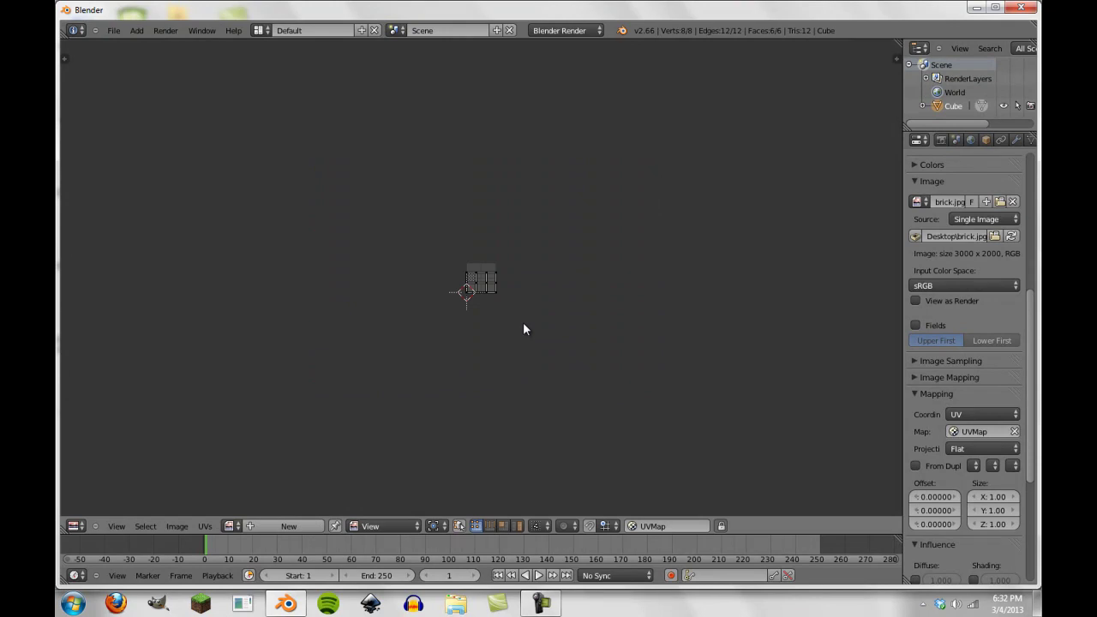
key("ctrl+z")
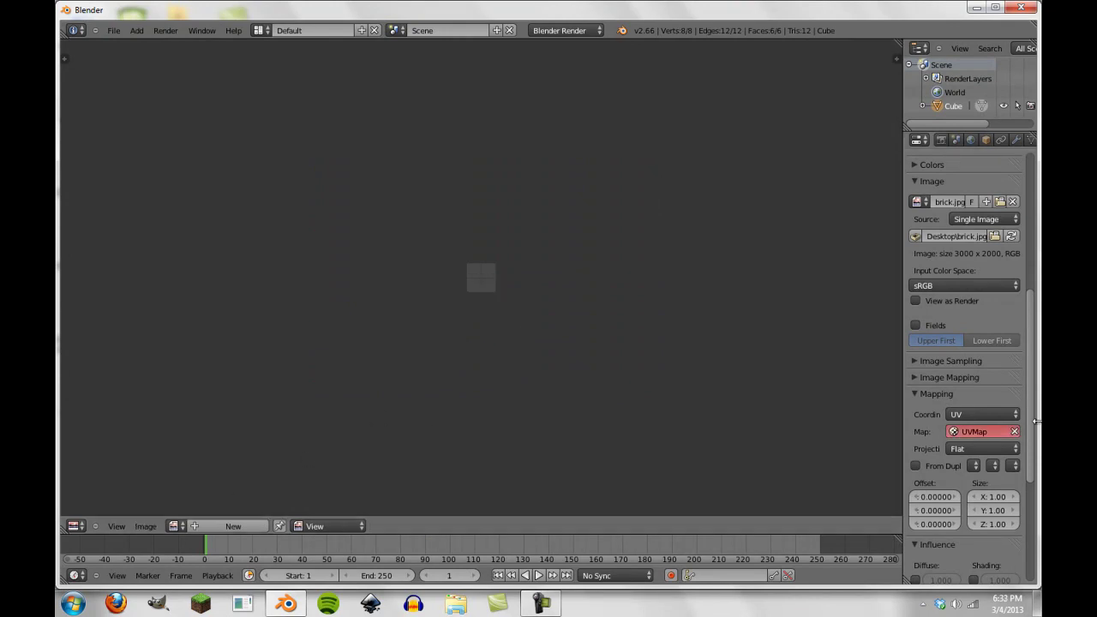
left_click(1014, 431)
- Switch the main editor back to the 3D View with the cube in Object Mode
left_click(75, 525)
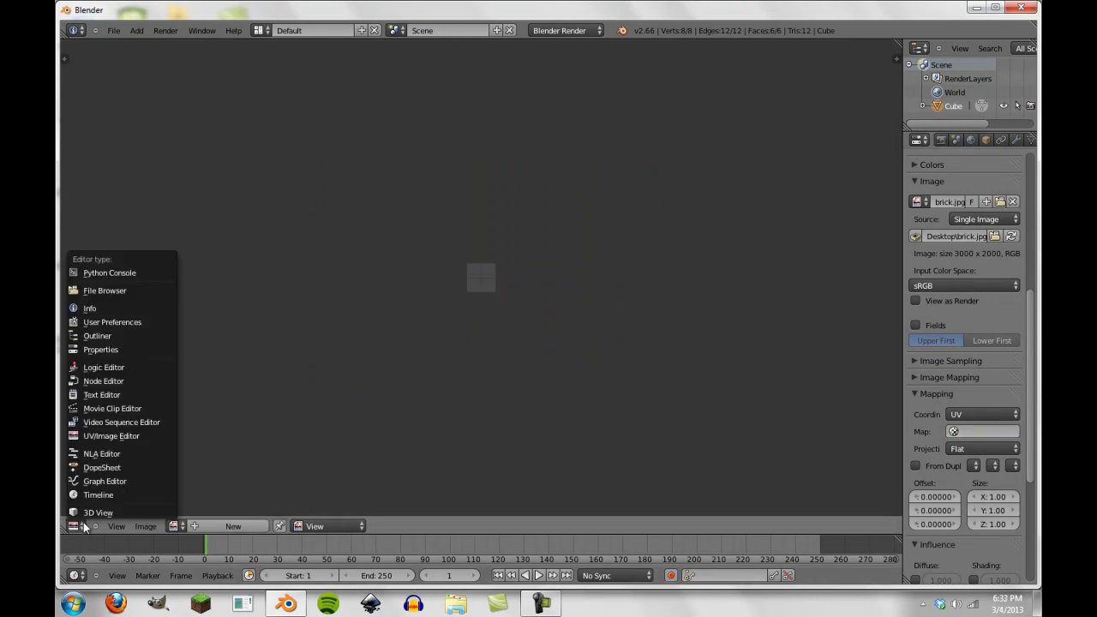
left_click(90, 512)
scroll(587, 335, "down", 3)
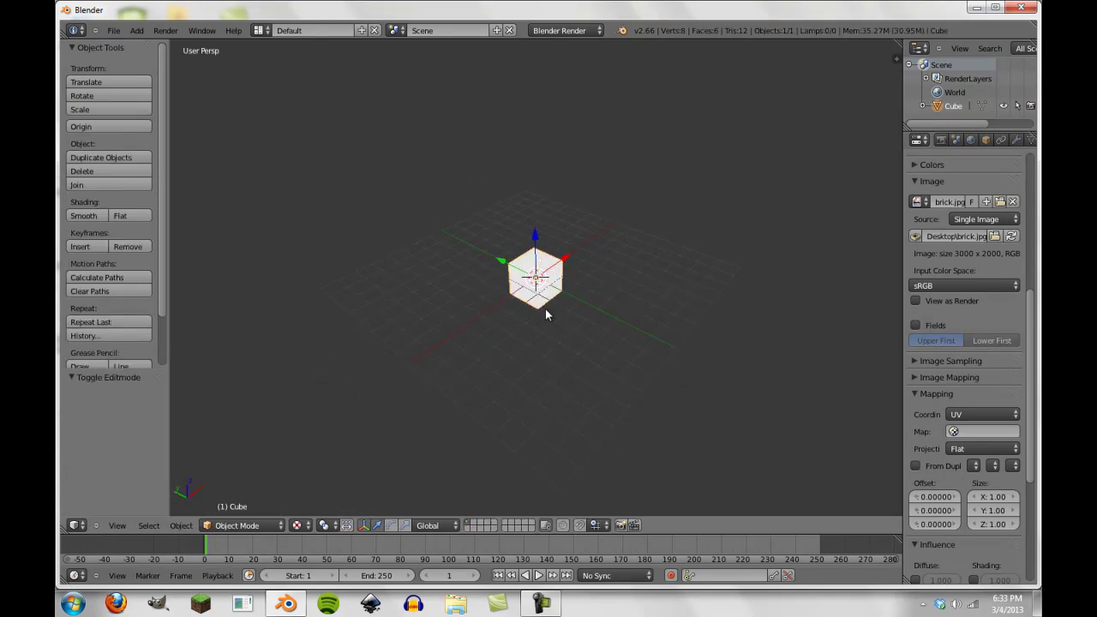
scroll(548, 310, "up", 3)
scroll(389, 349, "down", 4)
- Duplicate the cube three times in succession, placing the copies spread out above and around the original
key("shift+d")
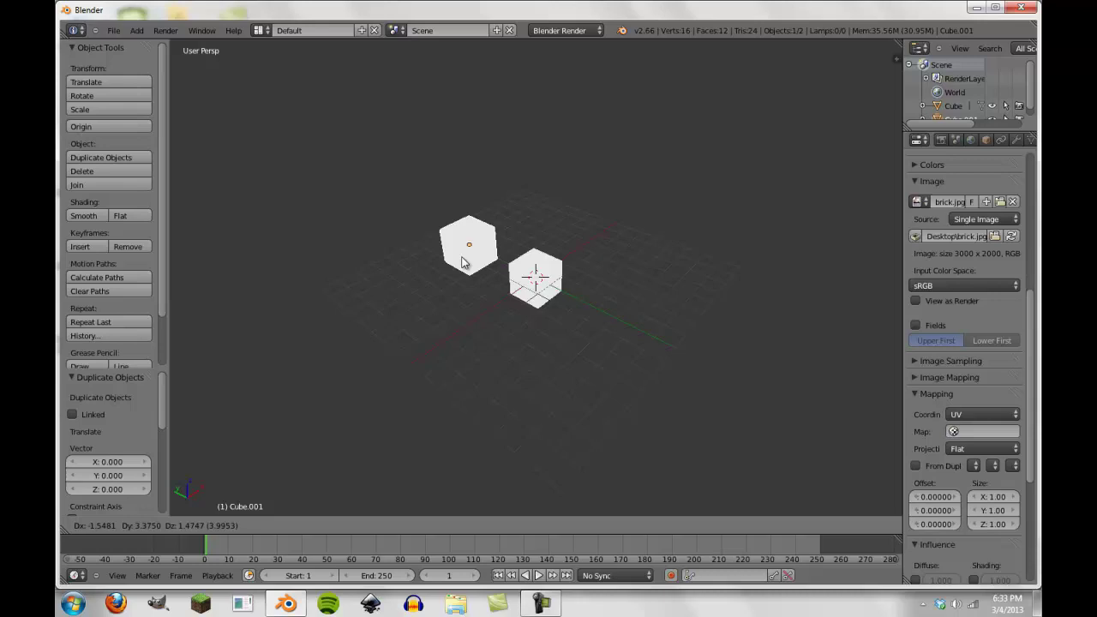
left_click(455, 230)
key("shift+d")
left_click(624, 215)
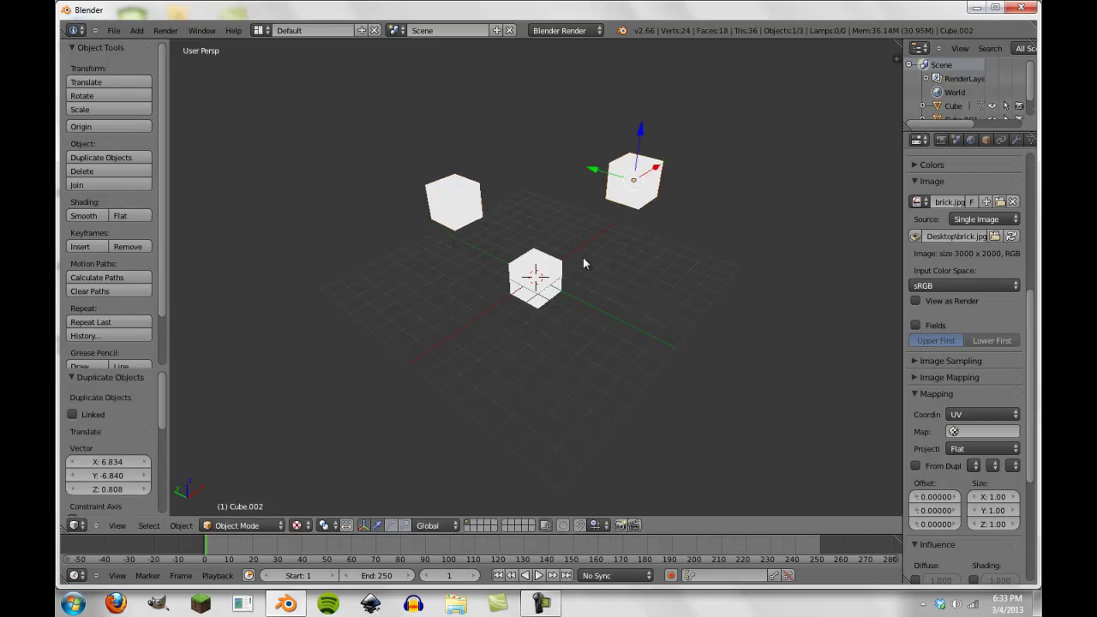
key("shift+d")
left_click(523, 186)
middle_click_drag(523, 186, 570, 170)
scroll(568, 169, "up", 4)
middle_click_drag(618, 212, 552, 310, "shift")
scroll(631, 356, "down", 4)
- Duplicate the original cube and its copies four more times, spreading the new cubes beside and below the original
right_click(572, 347)
middle_click_drag(498, 363, 443, 303, "shift")
scroll(462, 312, "up", 2)
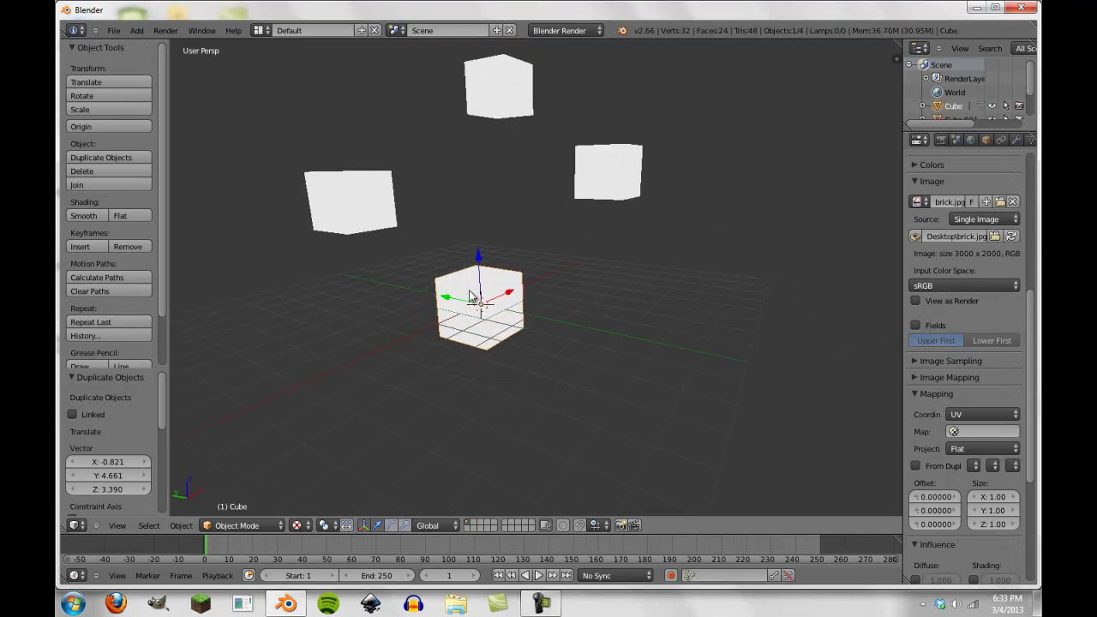
scroll(469, 291, "down", 4)
key("shift+d")
left_click(563, 289)
key("shift+d")
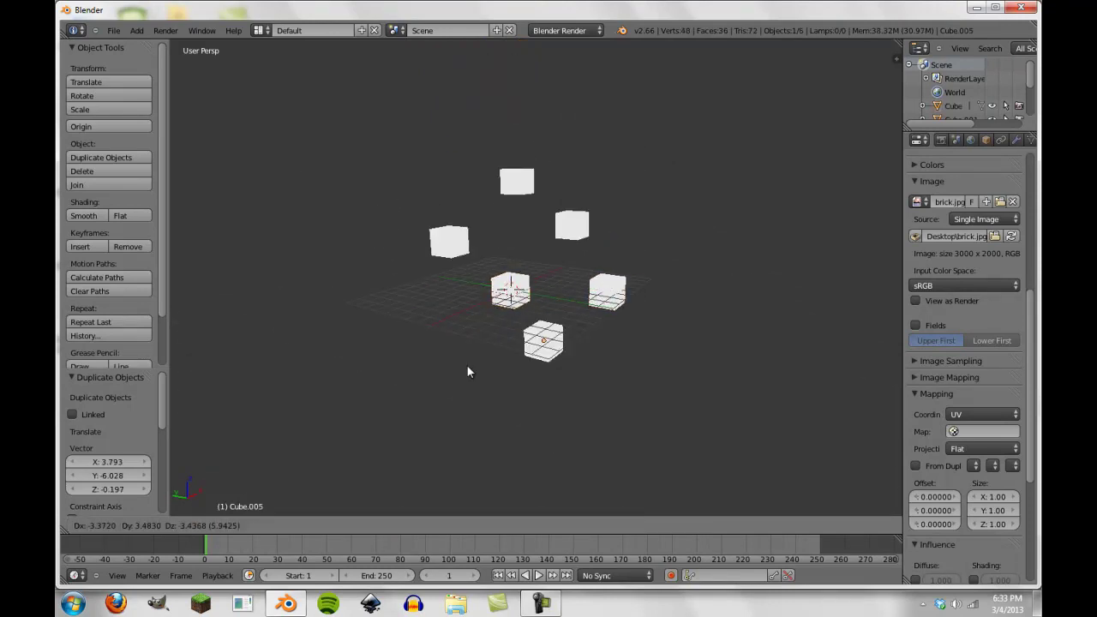
left_click(401, 433)
key("shift+d")
left_click(326, 352)
key("shift+d")
left_click(472, 357)
scroll(422, 311, "up", 3)
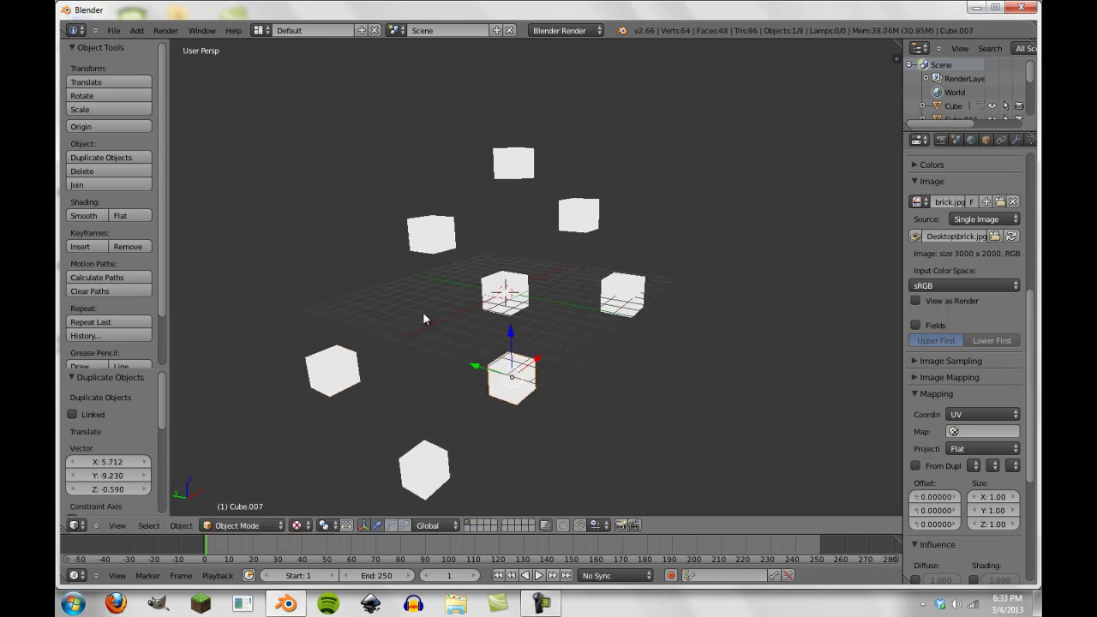
scroll(332, 296, "down", 5)
middle_click_drag(620, 299, 538, 341)
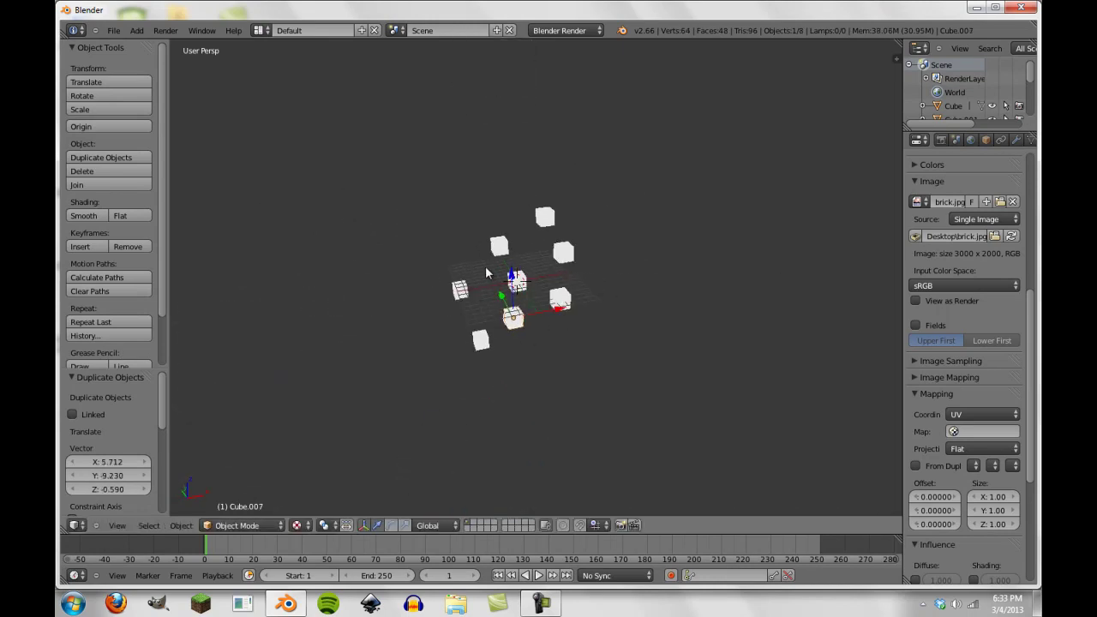
- Unwrap the central cube in Edit Mode with Smart UV Project, using an angle limit of 66.00 and zero island margin
right_click(517, 286)
scroll(270, 269, "up", 6)
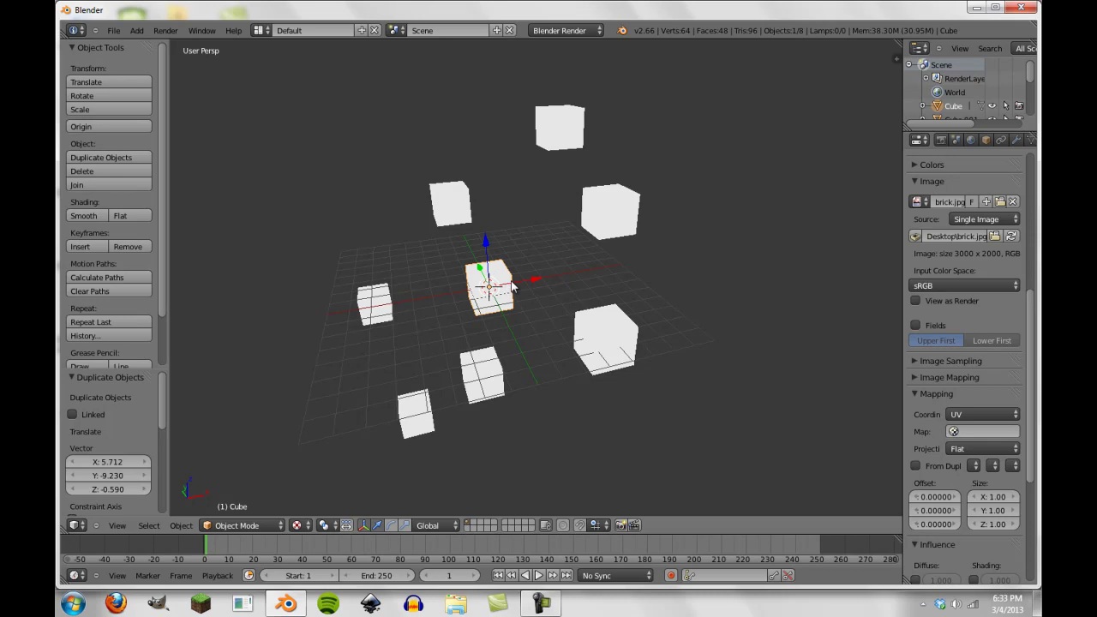
right_click(600, 341)
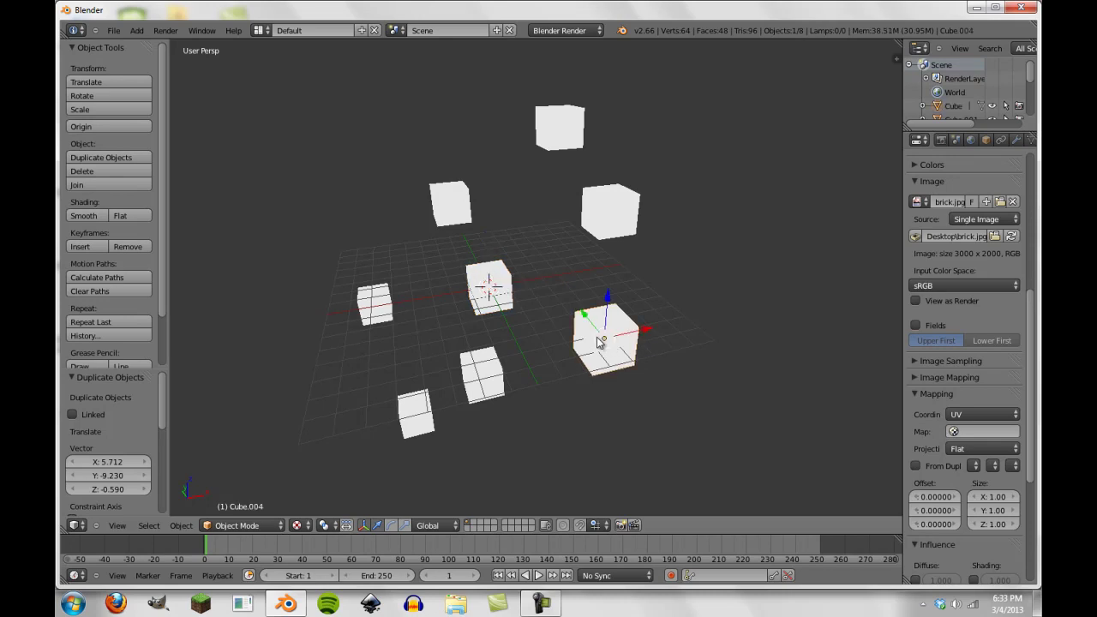
scroll(528, 340, "down", 3)
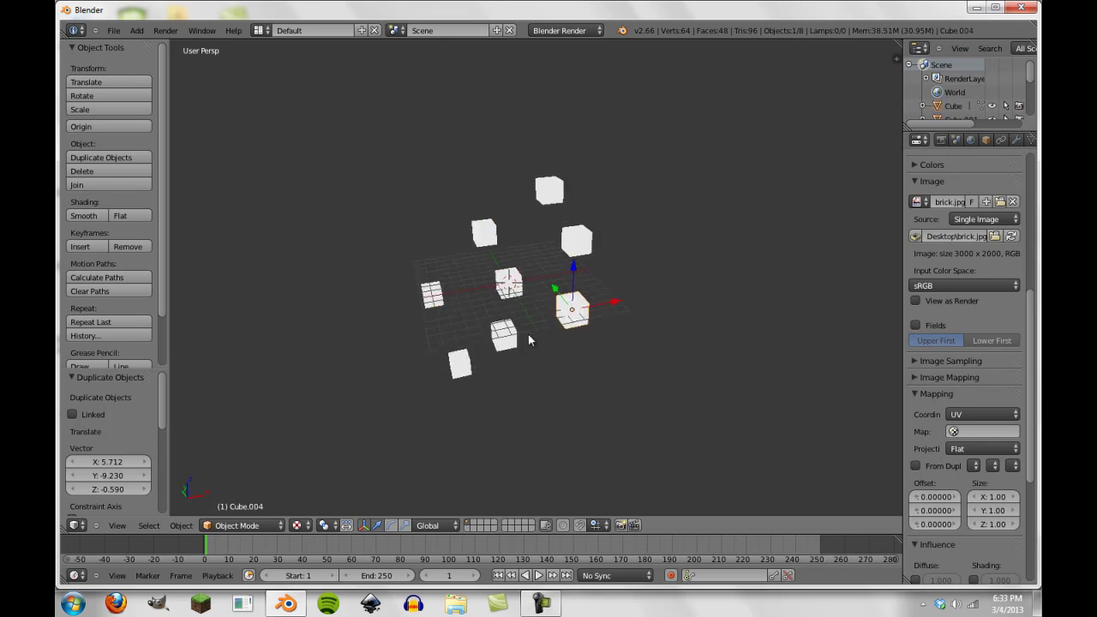
right_click(498, 300)
scroll(498, 300, "up", 4)
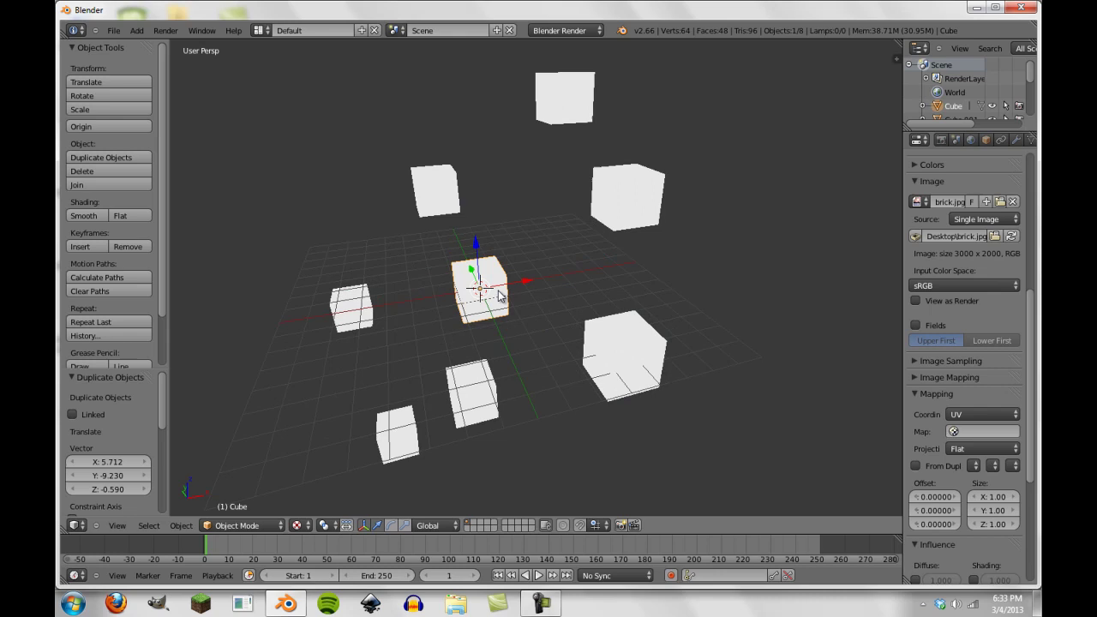
key("Tab")
key("u")
left_click(478, 265)
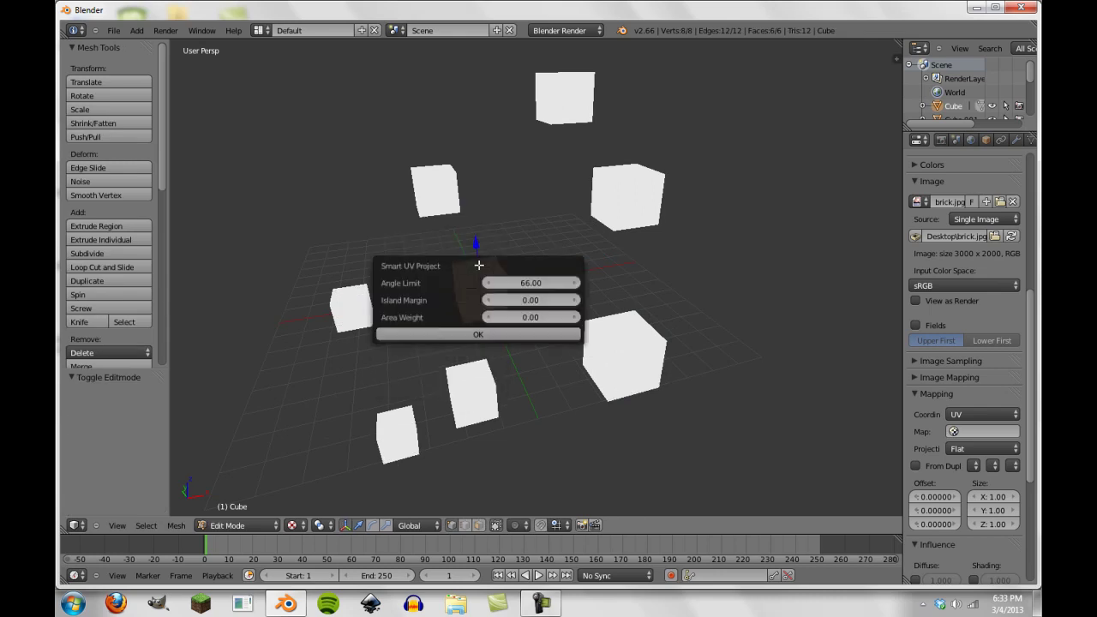
left_click(478, 334)
- Assign brick.jpg to the central cube's UVs in the UV/Image Editor, and return to the 3D View in Object Mode
left_click(76, 525)
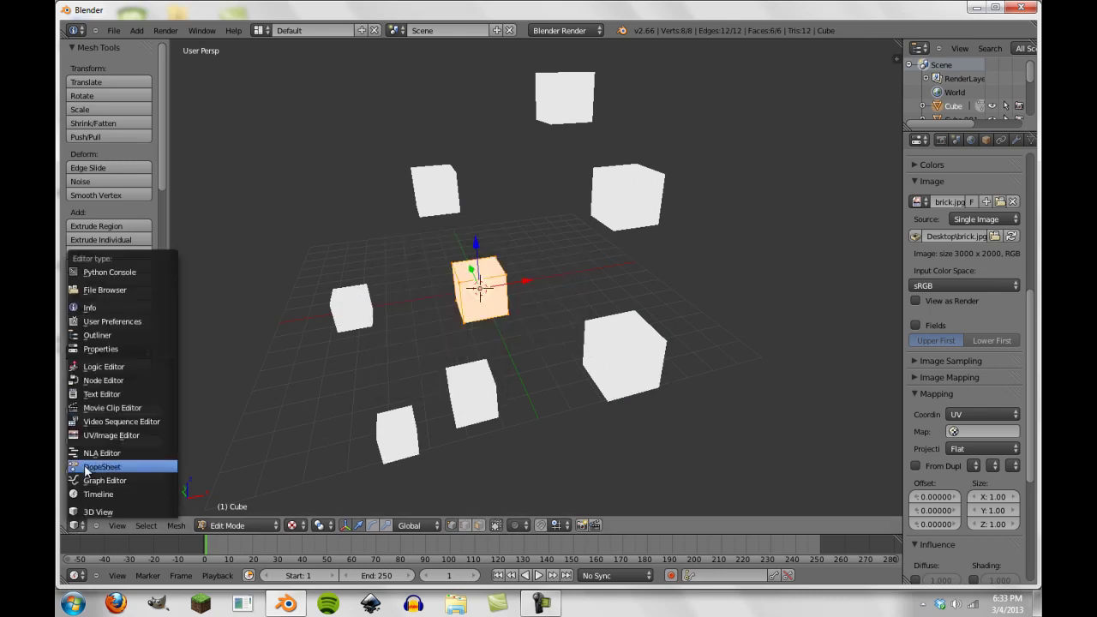
left_click(207, 459)
left_click(228, 526)
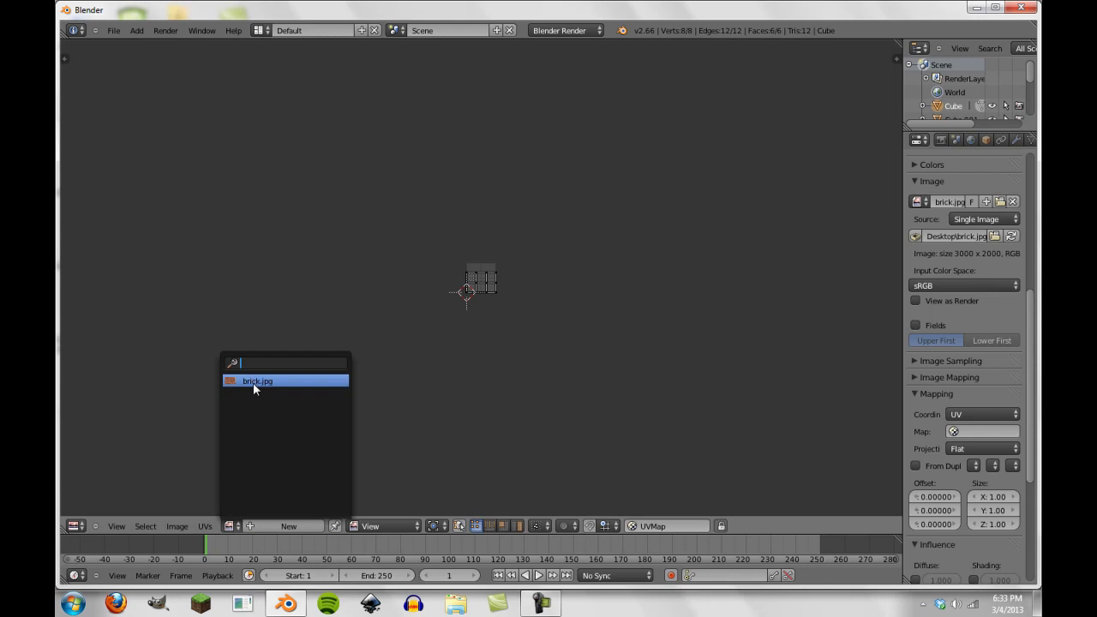
left_click(252, 382)
left_click(77, 525)
left_click(98, 510)
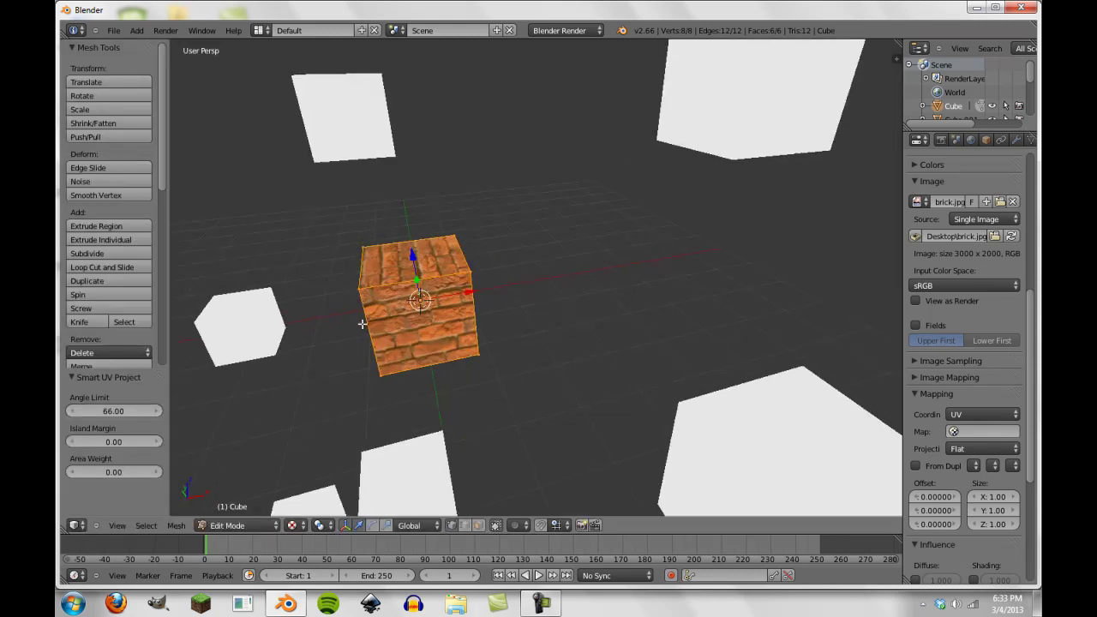
scroll(509, 309, "down", 5)
key("Tab")
scroll(522, 222, "down", 4)
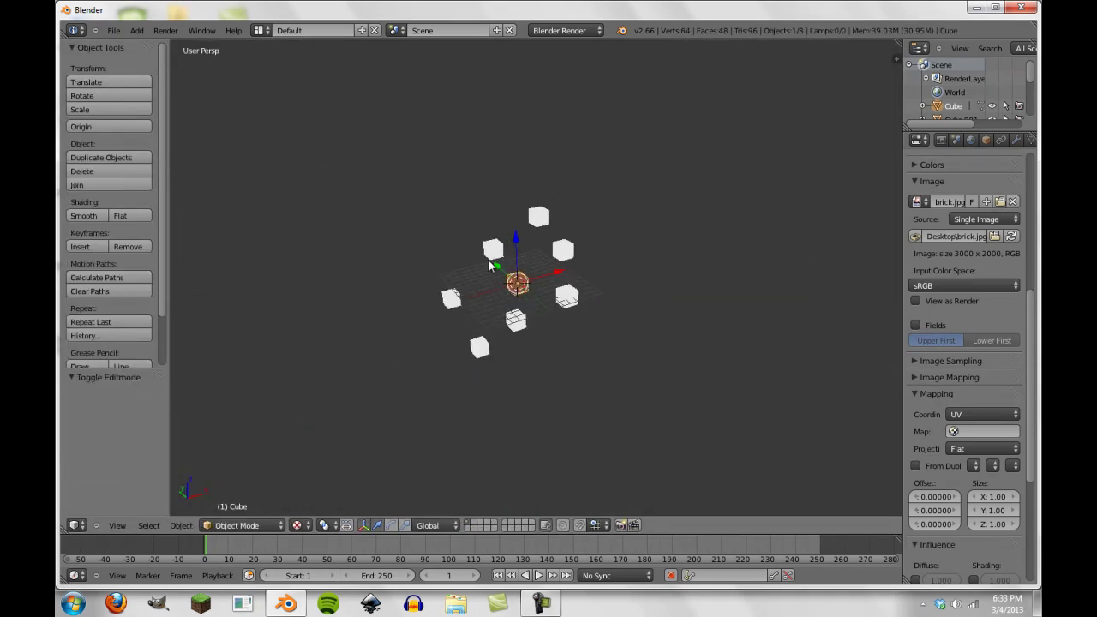
scroll(464, 234, "up", 4)
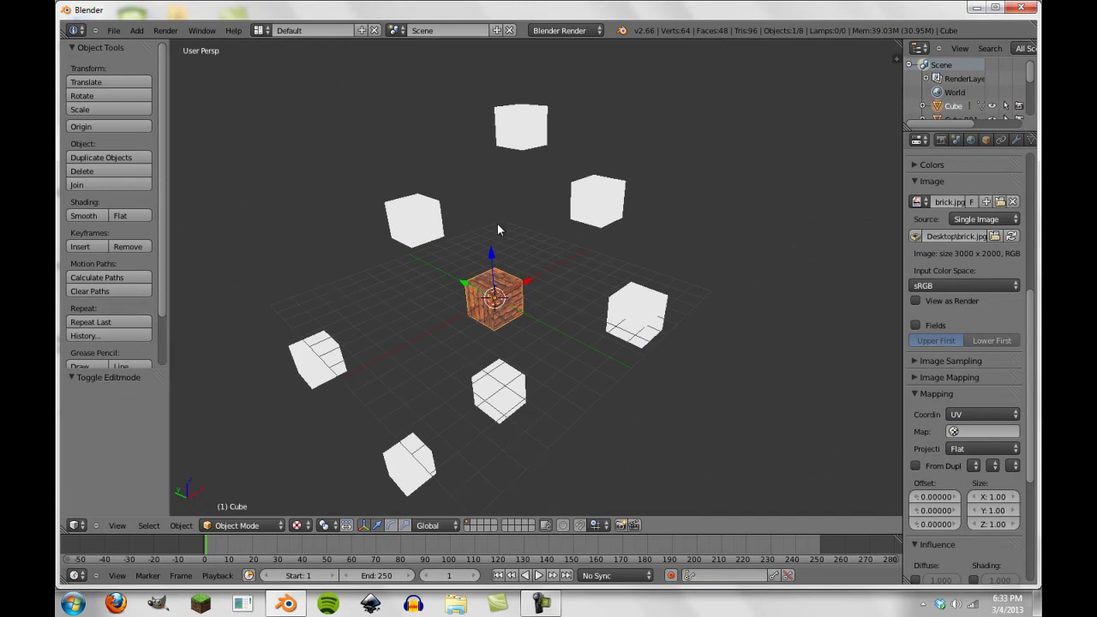
- Select all the cubes with the brick cube active and copy its UV layout to them with Join as UVs
key("a")
key("a")
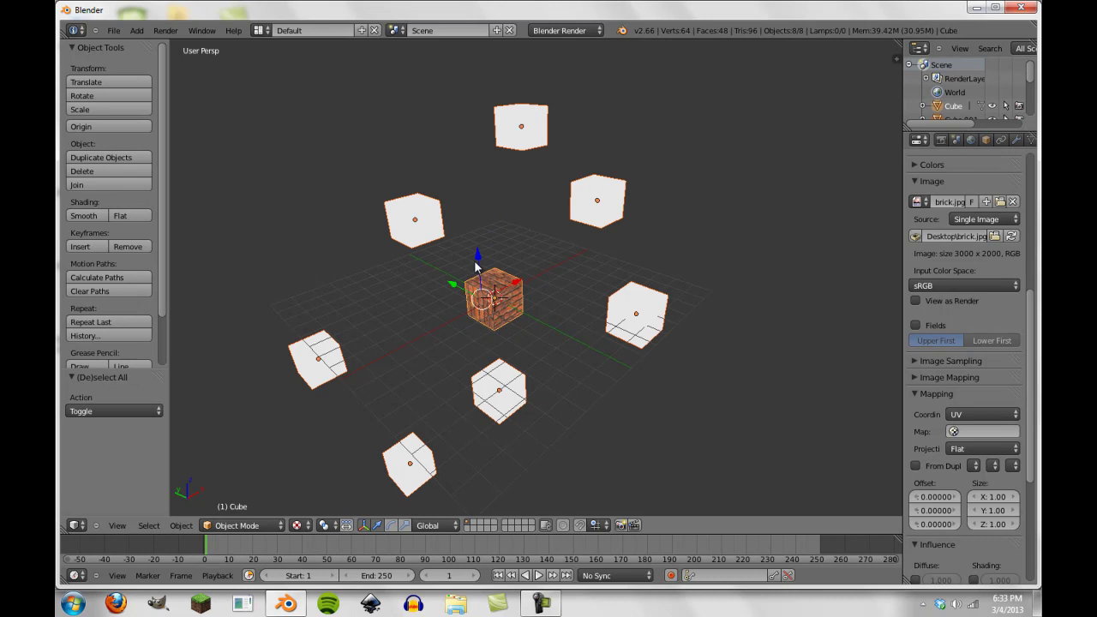
middle_click_drag(488, 277, 540, 279, "shift")
scroll(494, 349, "down", 4)
scroll(548, 278, "up", 4)
middle_click_drag(576, 202, 529, 259, "shift")
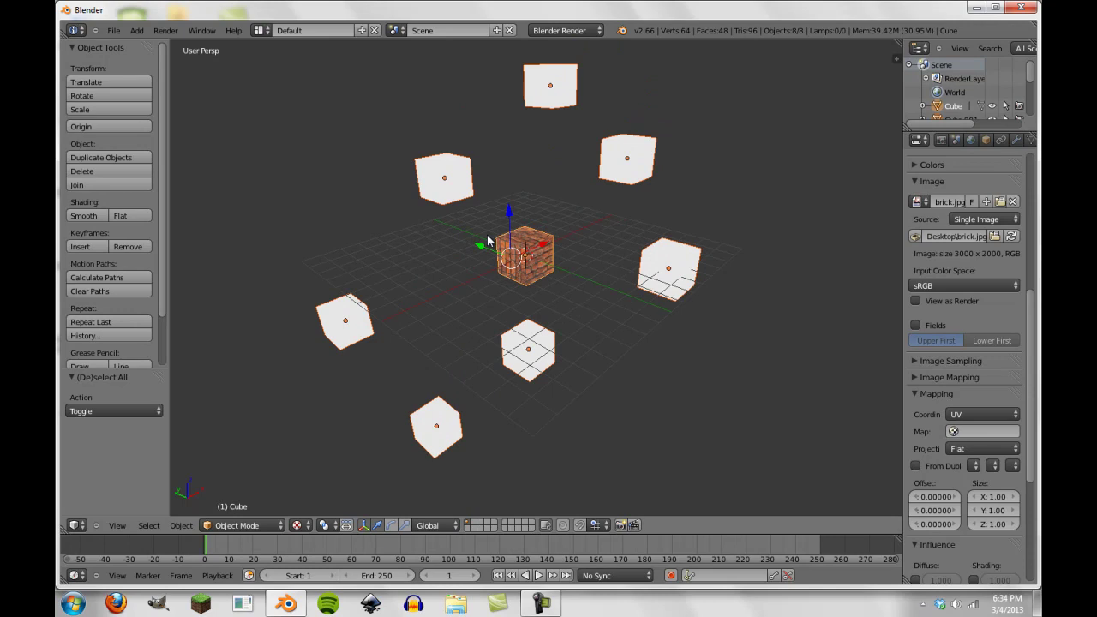
key("ctrl+l")
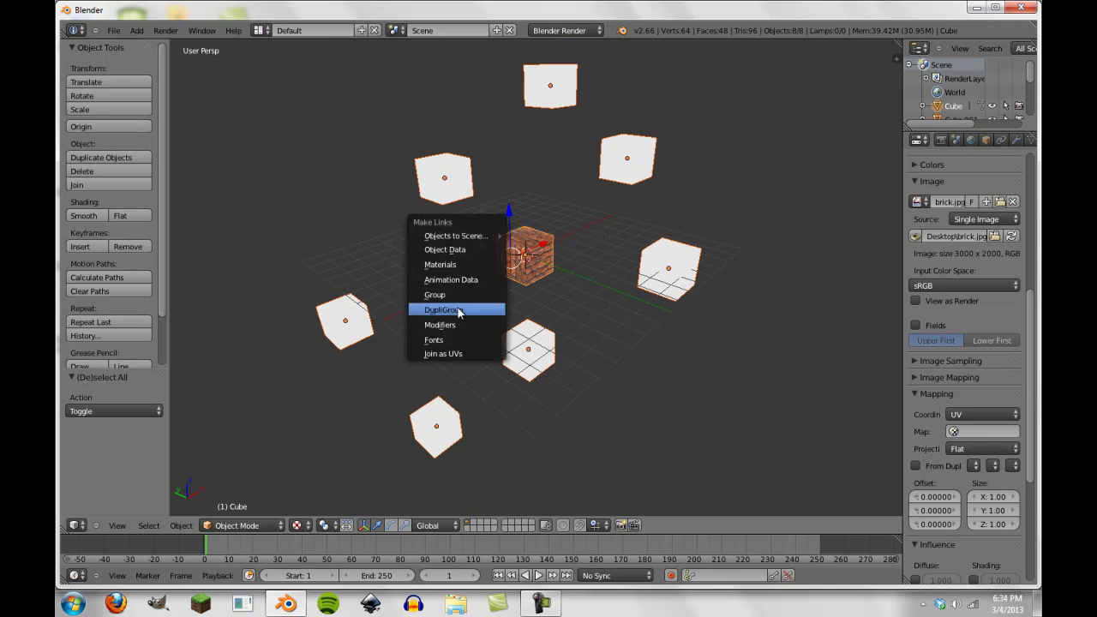
left_click(461, 354)
- Select the white cube Cube.004 and set the brick texture's mapping to UVMap
scroll(462, 357, "down", 5)
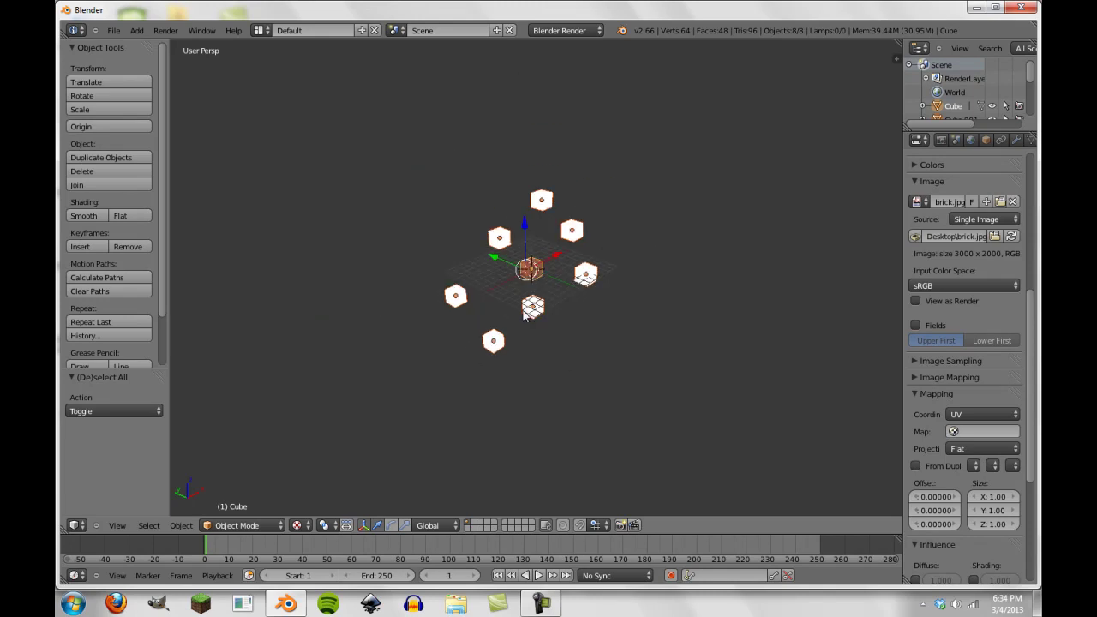
scroll(579, 347, "up", 7)
middle_click_drag(678, 292, 576, 348)
scroll(533, 343, "down", 5)
right_click(581, 278)
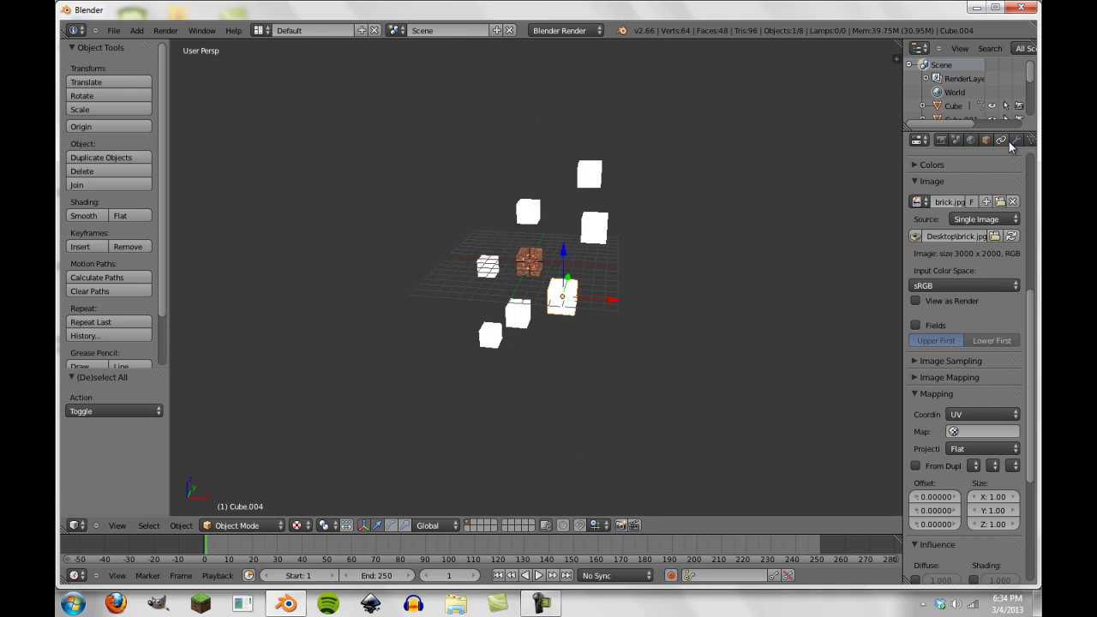
scroll(1008, 154, "up", 3)
left_click(977, 513)
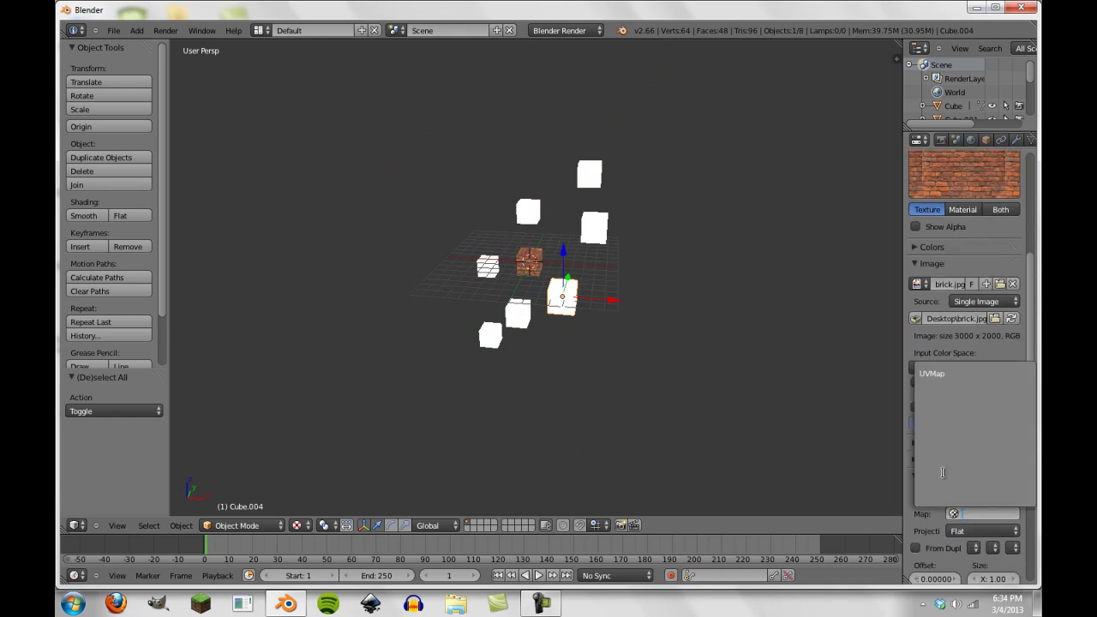
left_click(933, 374)
- Assign brick.jpg to Cube.004's UVs in the UV/Image Editor, and return to the 3D View in Object Mode
scroll(518, 381, "up", 4)
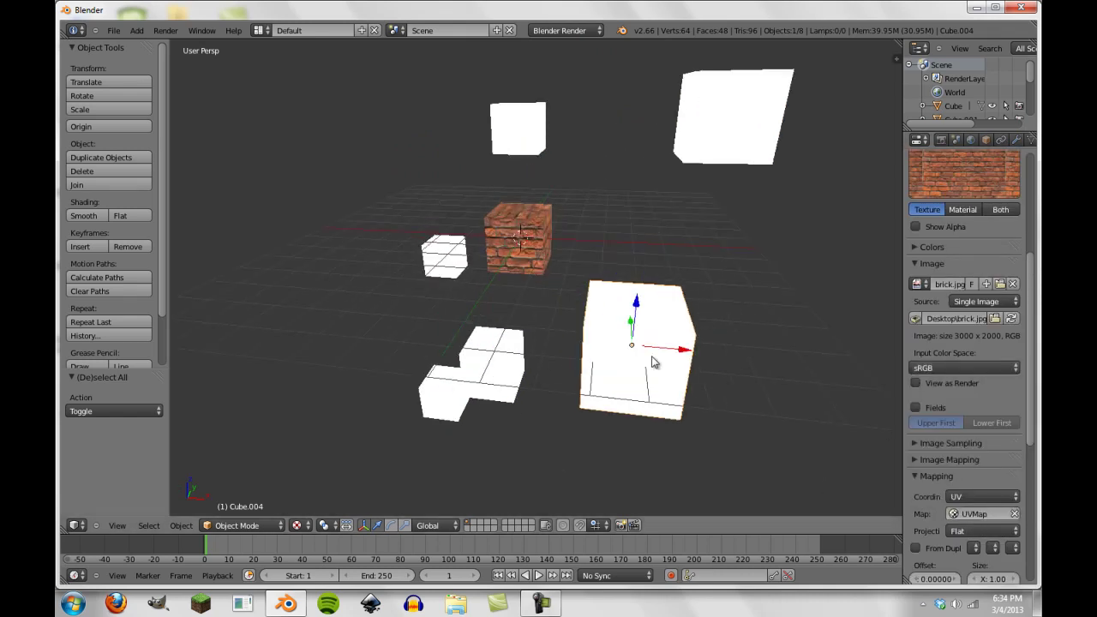
key("Tab")
left_click(75, 525)
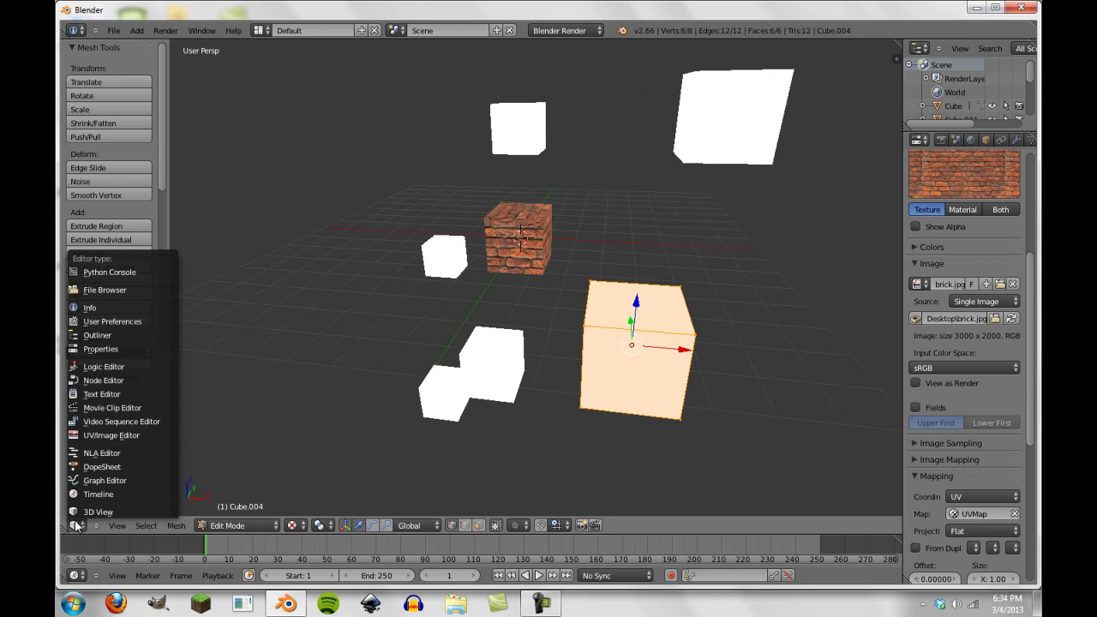
left_click(97, 437)
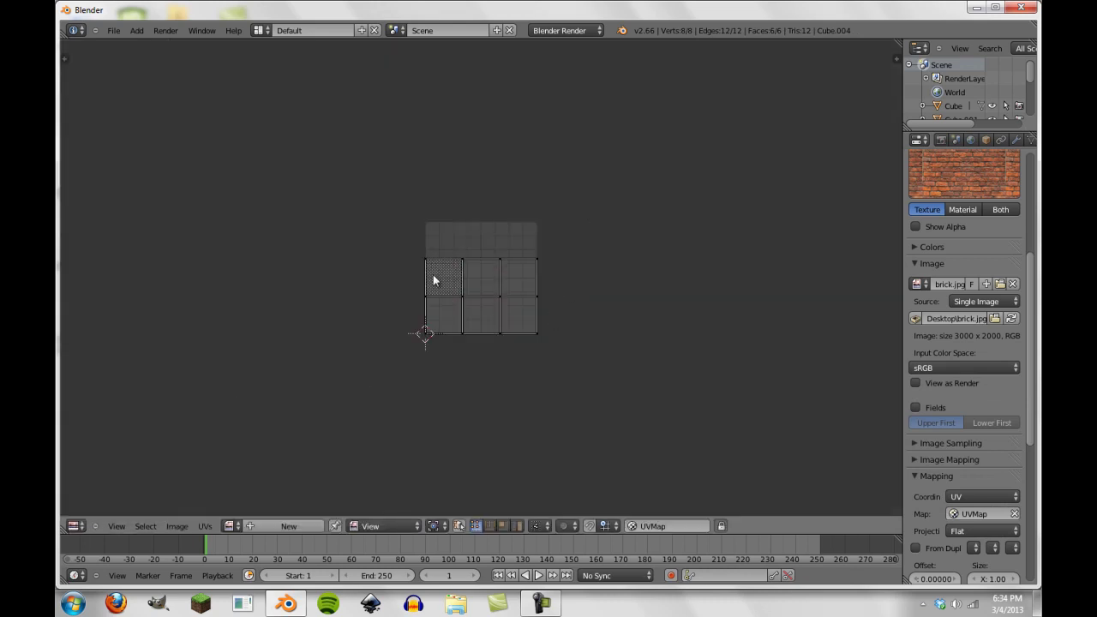
left_click(231, 526)
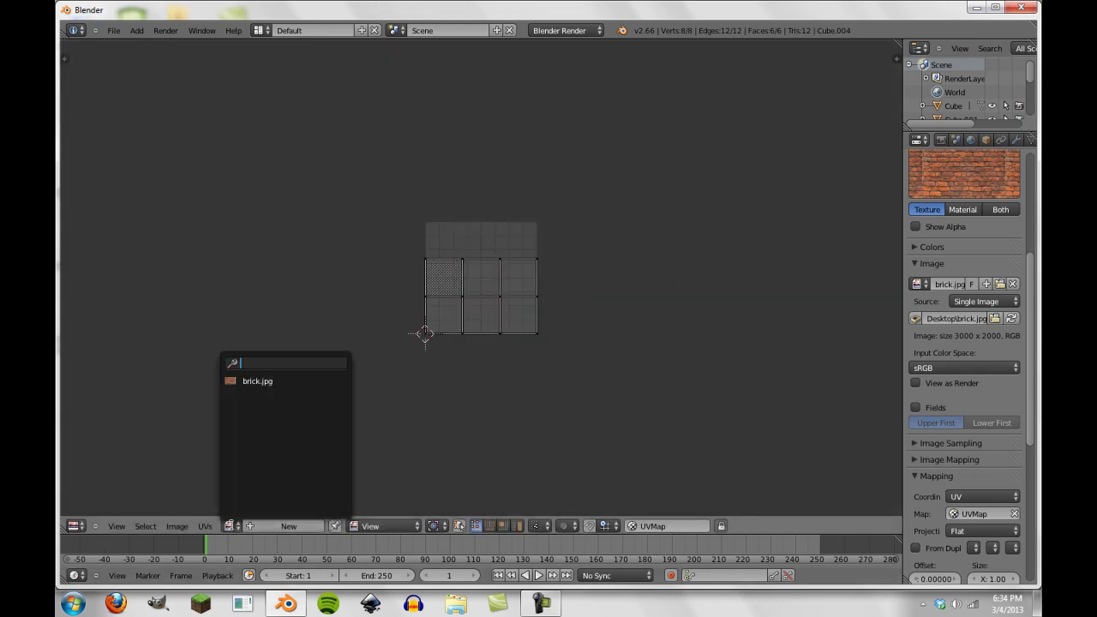
left_click(253, 381)
left_click(76, 525)
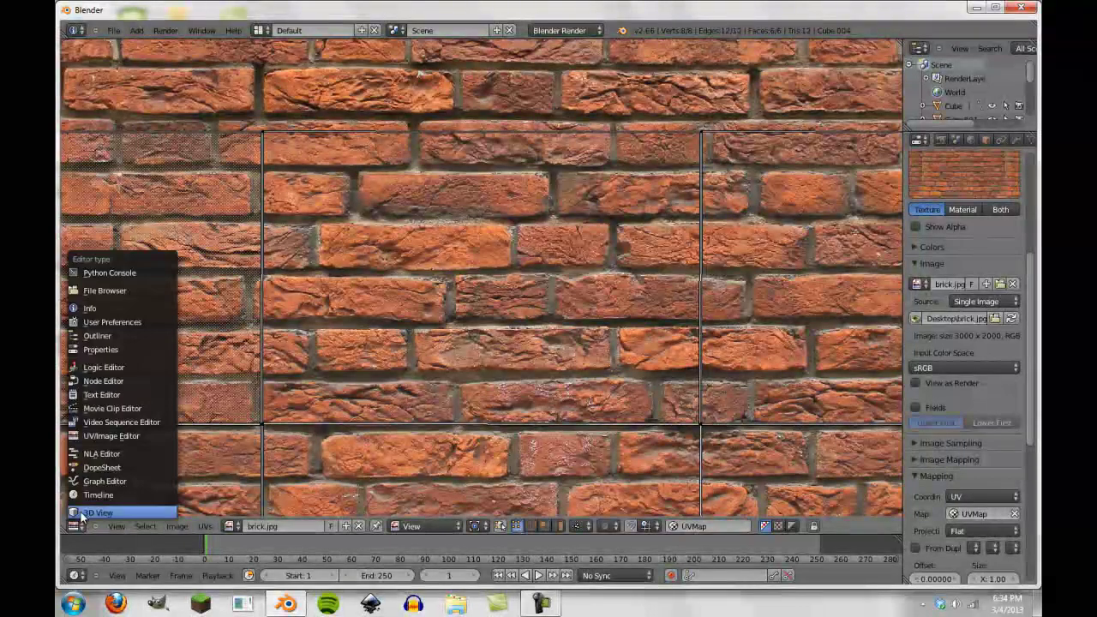
left_click(102, 506)
key("Tab")
middle_click_drag(830, 367, 543, 328)
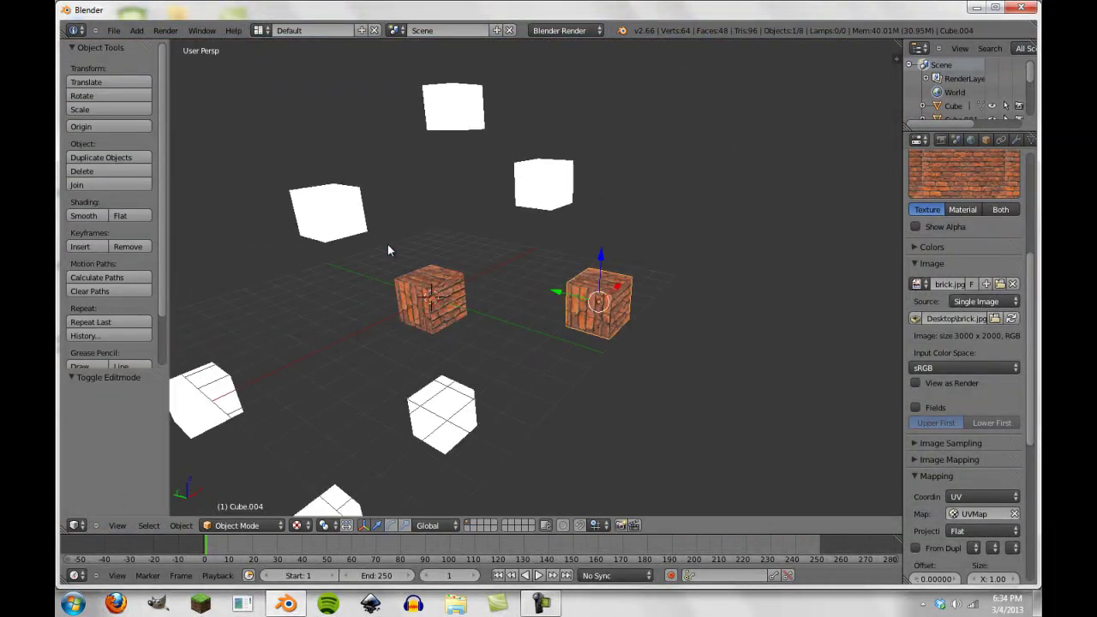
- Switch the viewport shading to Solid and back to Texture
left_click(296, 526)
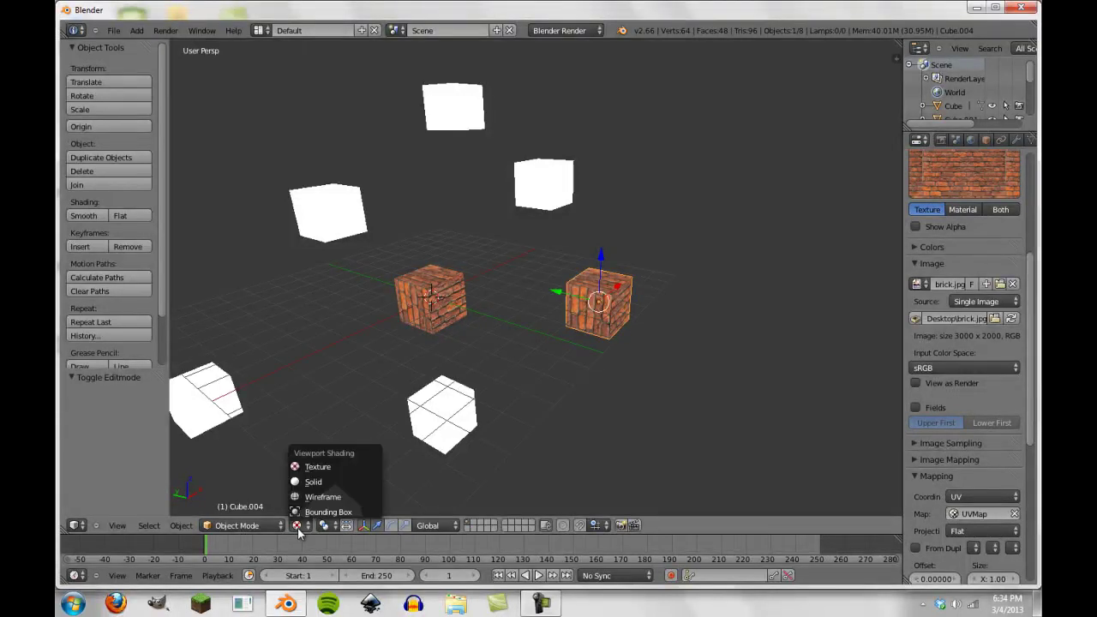
left_click(310, 481)
left_click(298, 525)
left_click(313, 466)
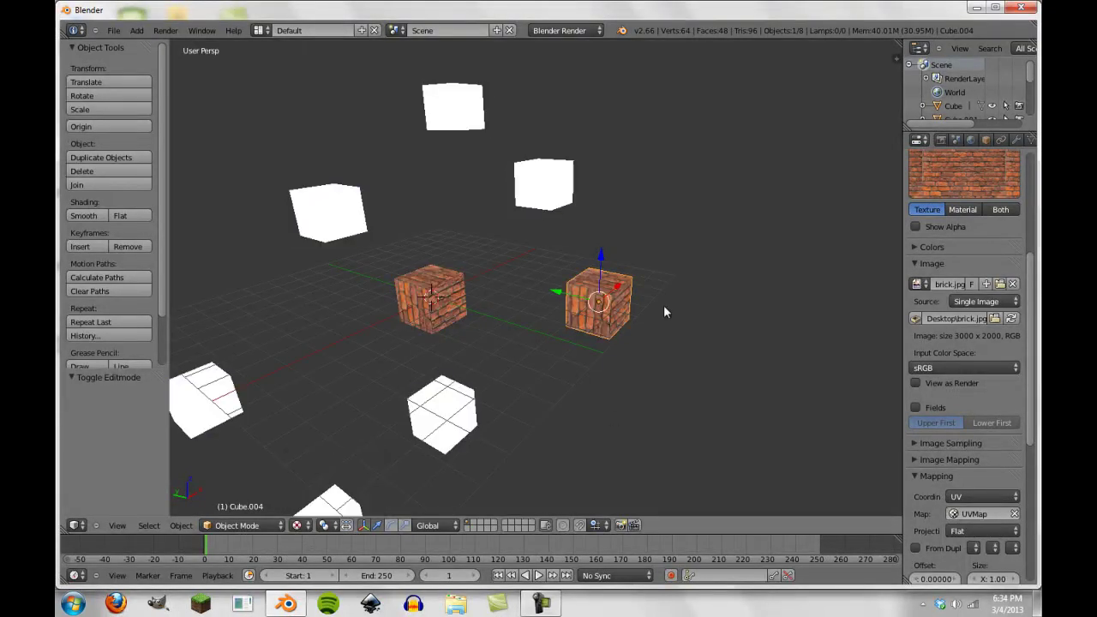
- Put the white cube Cube.002 in Edit Mode and split the 3D View vertically, with a UV/Image Editor in the new area
scroll(346, 293, "down", 5)
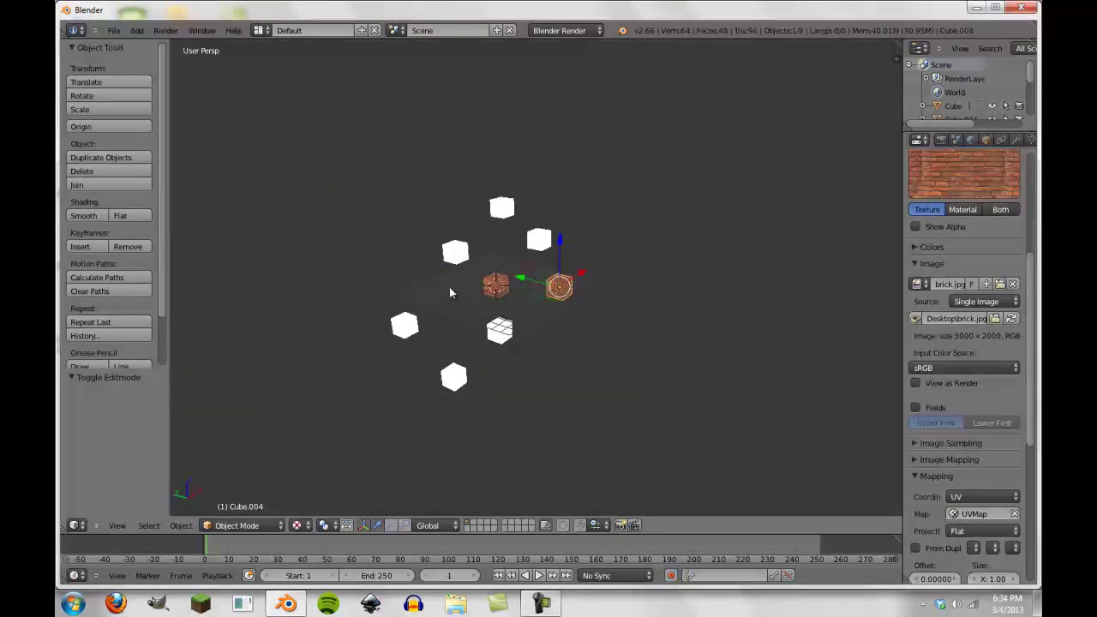
scroll(430, 282, "up", 7)
right_click(543, 171)
key("Tab")
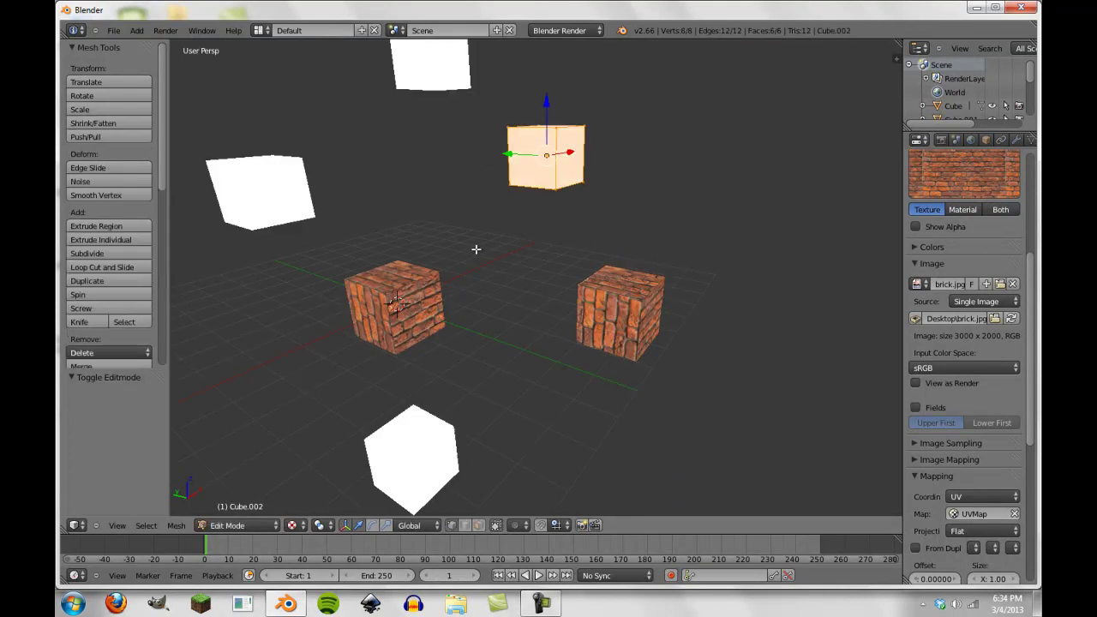
right_click(521, 535)
left_click(521, 534)
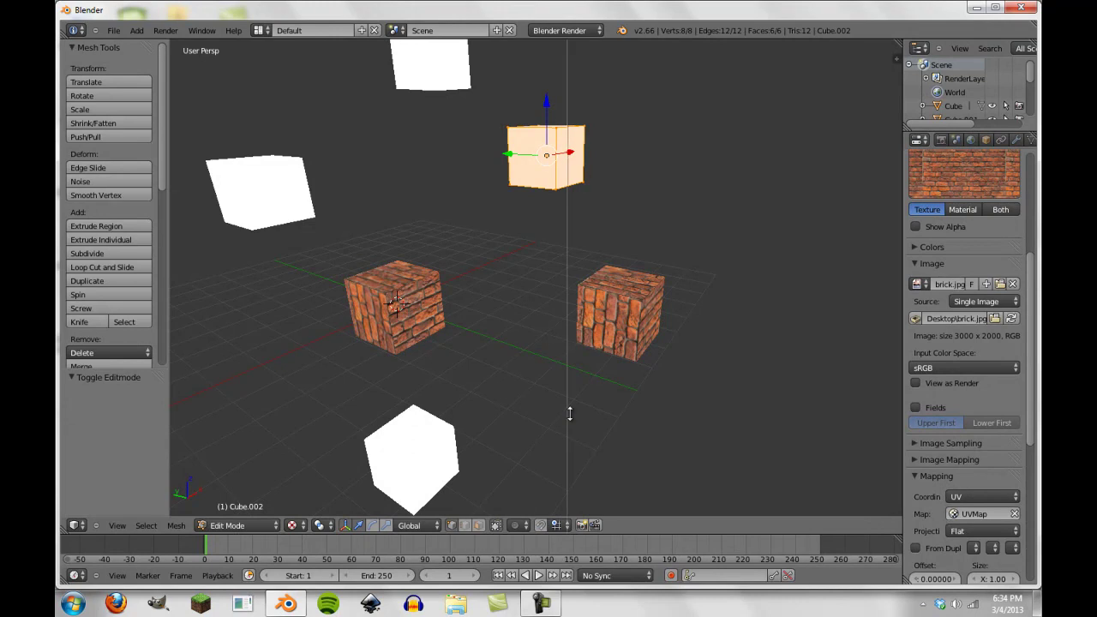
left_click(570, 409)
left_click(585, 525)
left_click(626, 437)
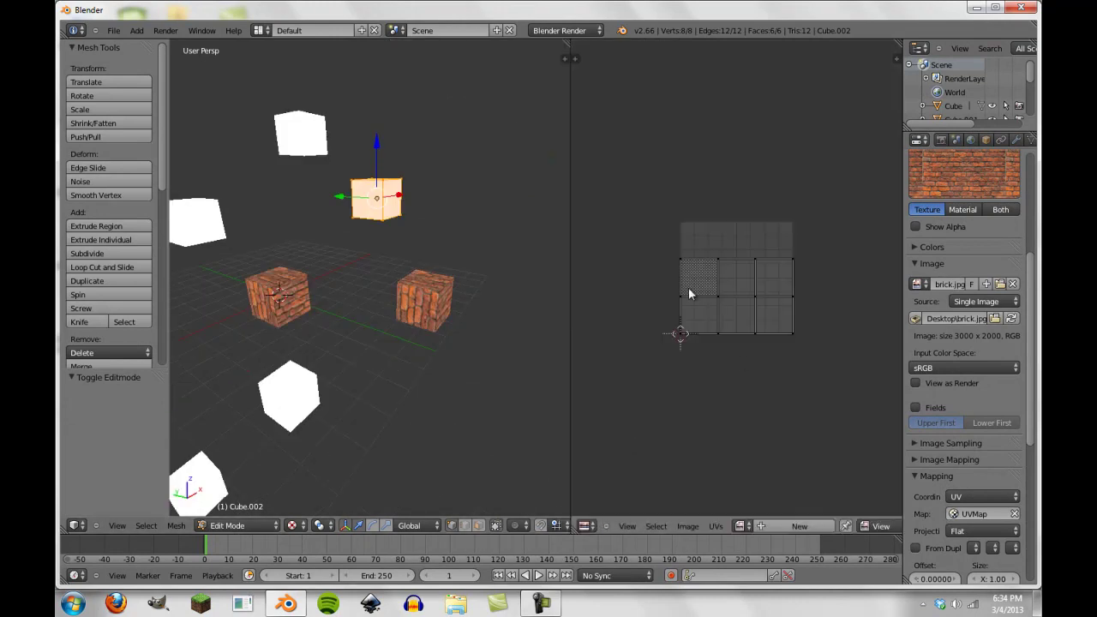
- Check the UV layouts of several cubes one by one in Edit Mode, ending with the central cube in Object Mode
key("Tab")
right_click(287, 136)
key("Tab")
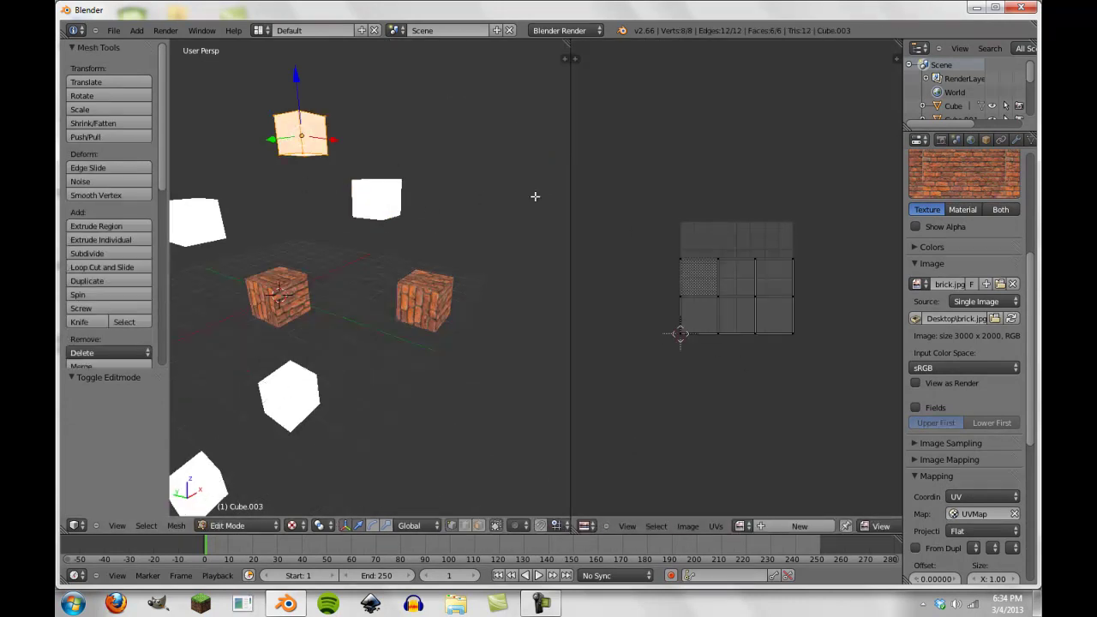
key("Tab")
right_click(196, 229)
key("Tab")
scroll(416, 301, "down", 7)
key("Tab")
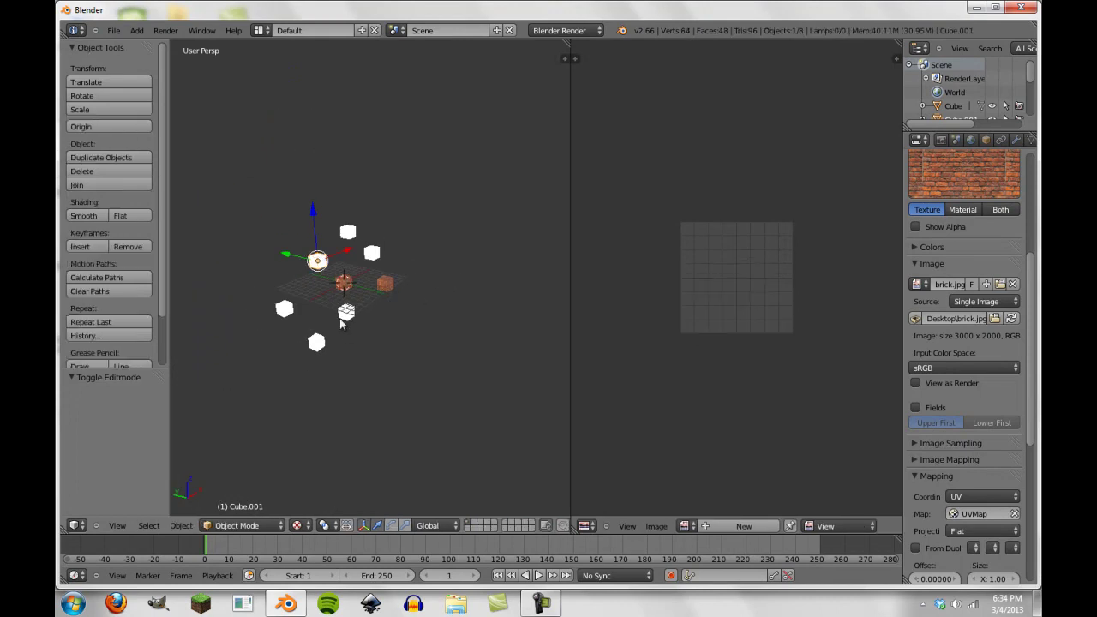
right_click(345, 314)
key("Tab")
- Put the central brick cube in Edit Mode and move the upper-right UV corner of its upper-left face up and inward in the UV layout
key("Tab")
scroll(351, 290, "up", 4)
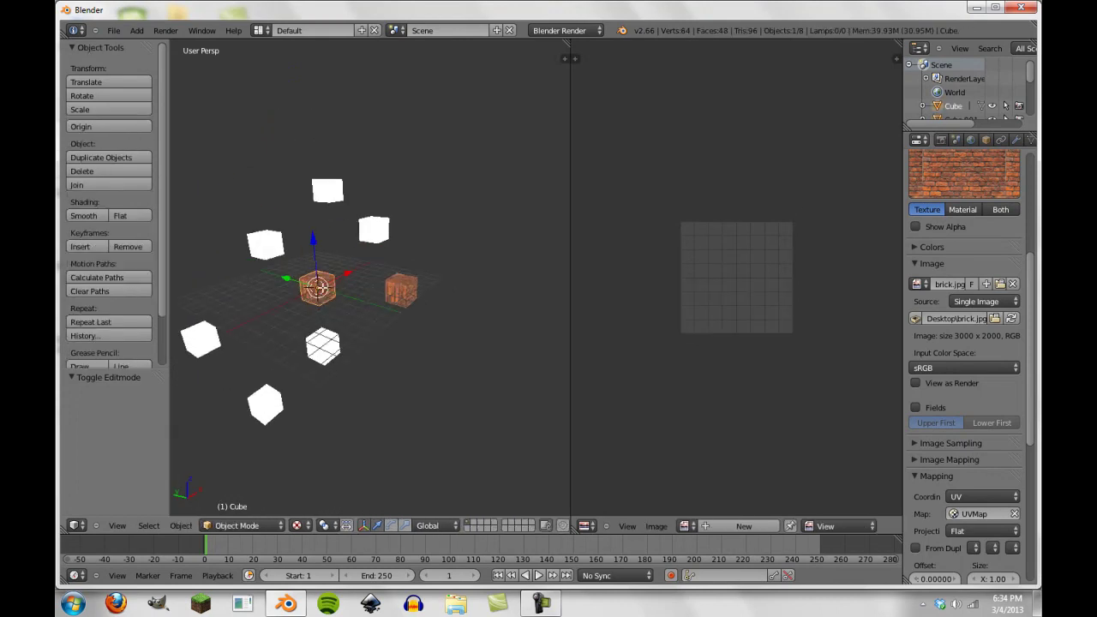
right_click(342, 283)
key("Tab")
scroll(342, 284, "up", 6)
scroll(659, 354, "down", 5)
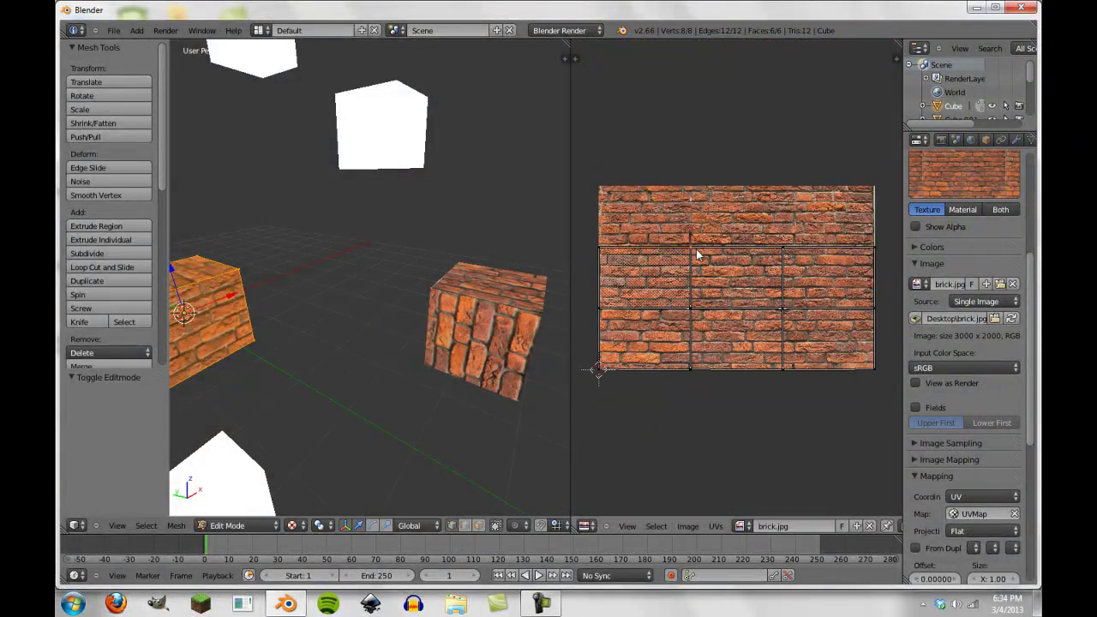
key("g")
left_click(631, 207)
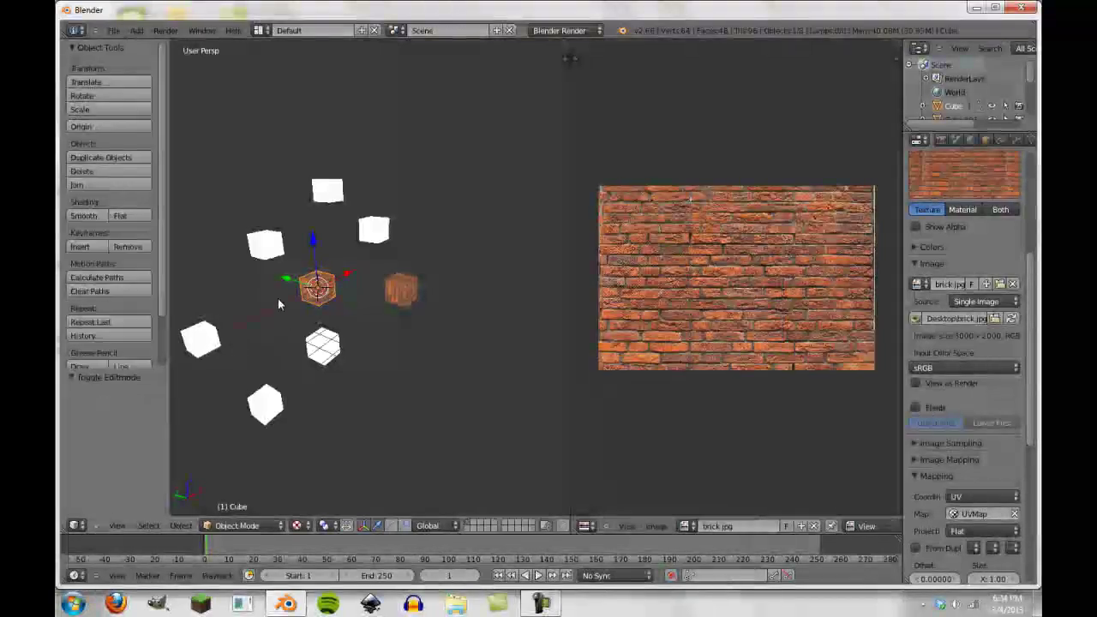
- Select all cubes in Object Mode and transfer the central cube's UV layout to the others through Make Links
key("a")
key("a")
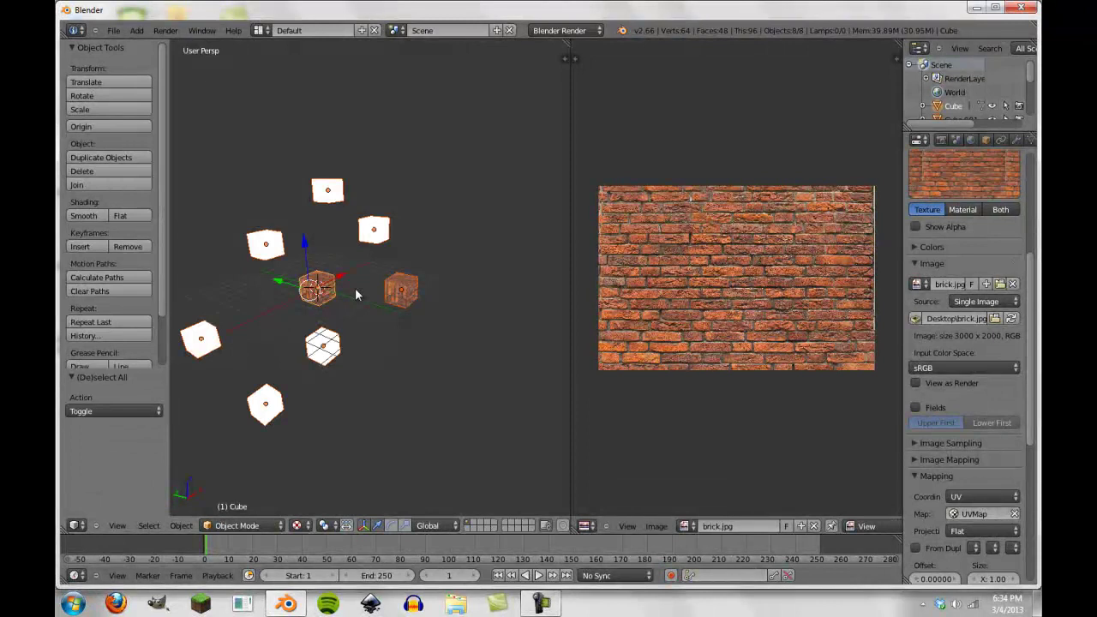
key("ctrl+l")
left_click(356, 289)
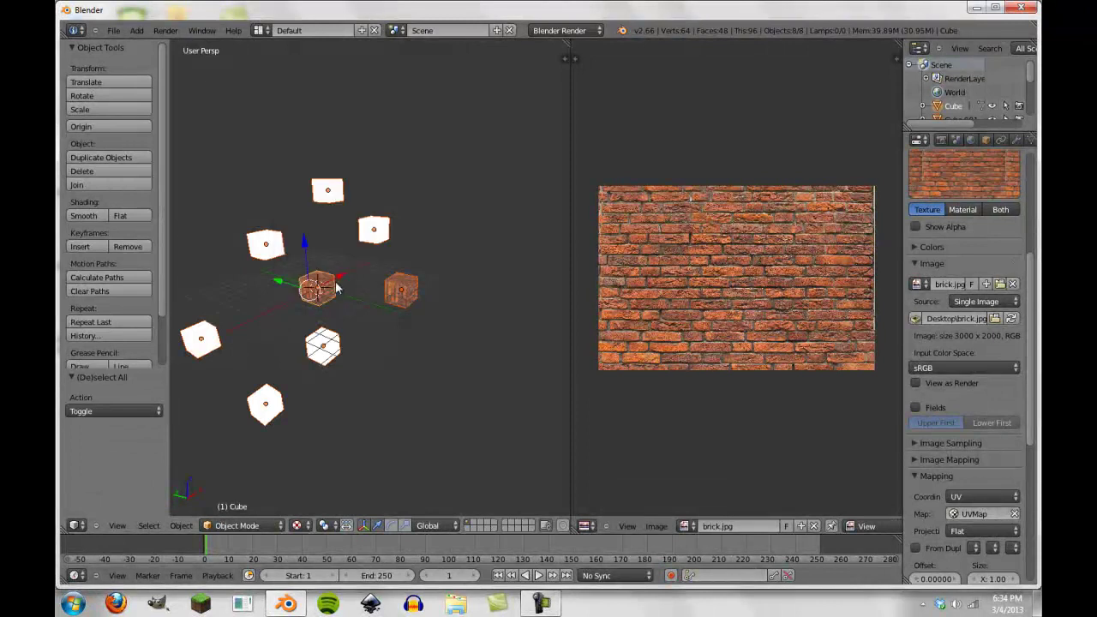
- Check the UV layouts of the second brick cube and the white Cube.002 in Edit Mode, and return to Object Mode
right_click(383, 302)
key("Tab")
scroll(385, 291, "up", 6)
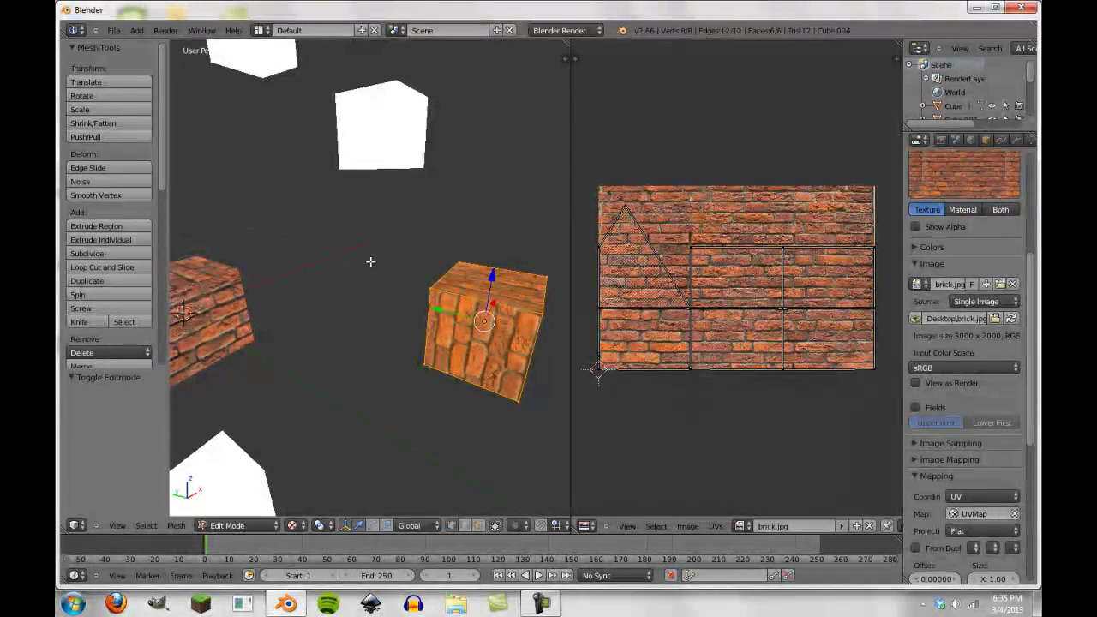
scroll(370, 261, "down", 6)
key("Tab")
right_click(373, 239)
key("Tab")
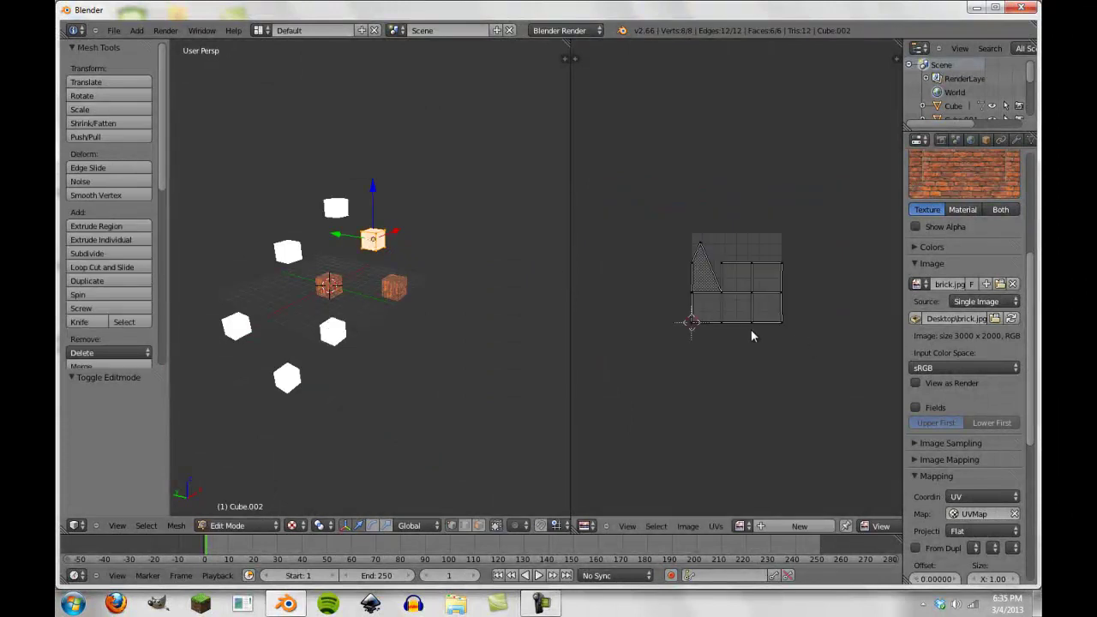
key("Tab")
scroll(484, 329, "down", 3)
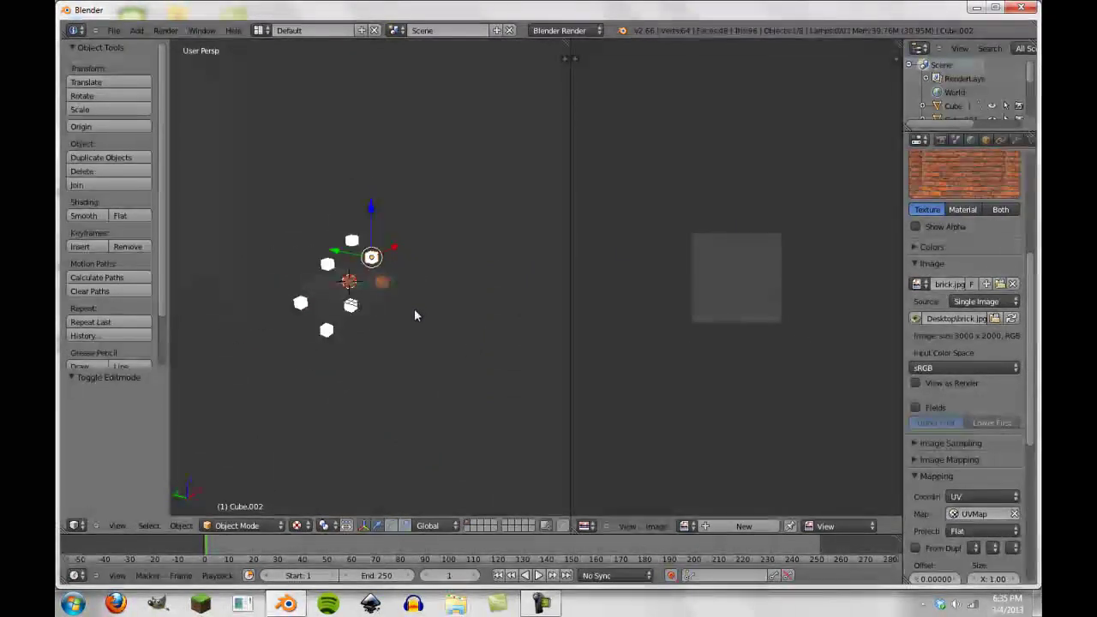